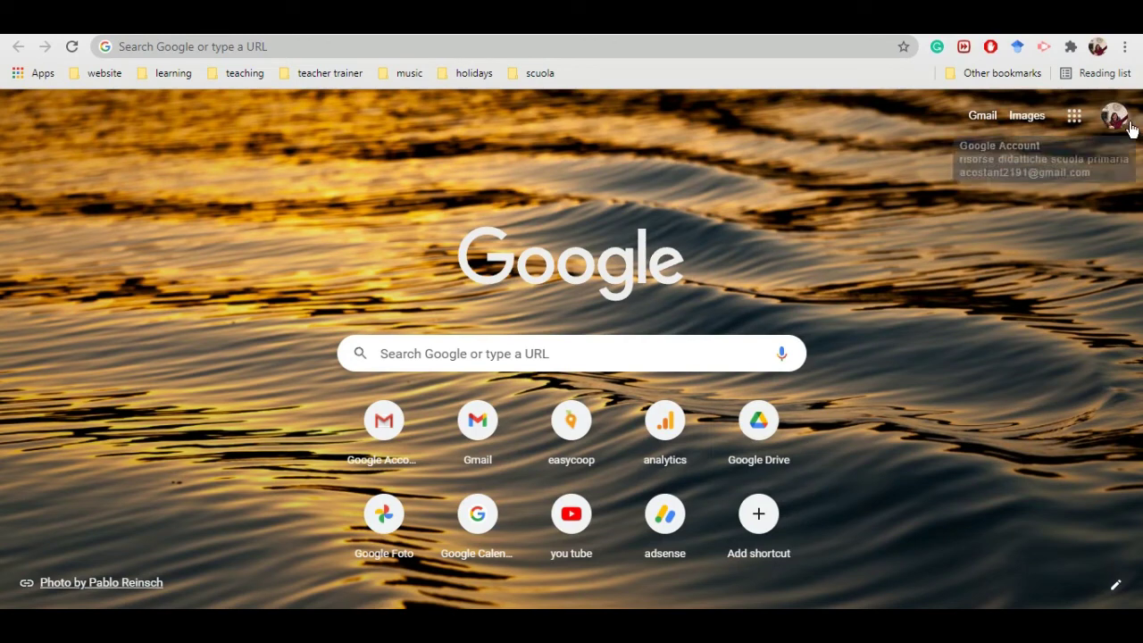
Open YouTube from the Google apps and go to the channel's YouTube Studio dashboard.
{"action": "left_click", "coordinate": [1074, 116]}
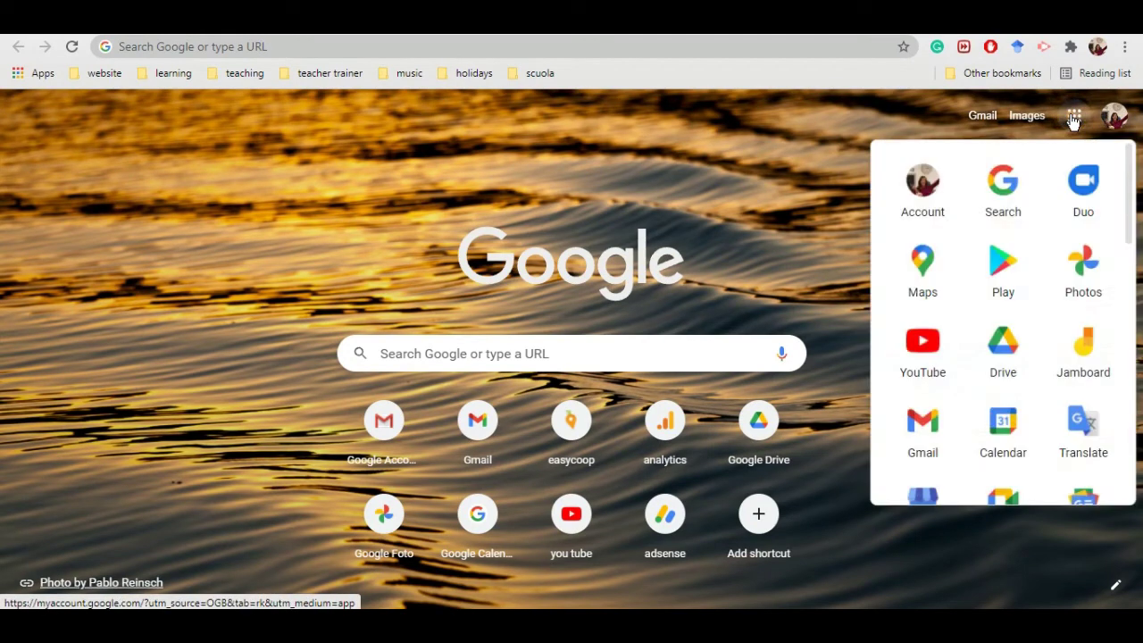
{"action": "left_click", "coordinate": [915, 338]}
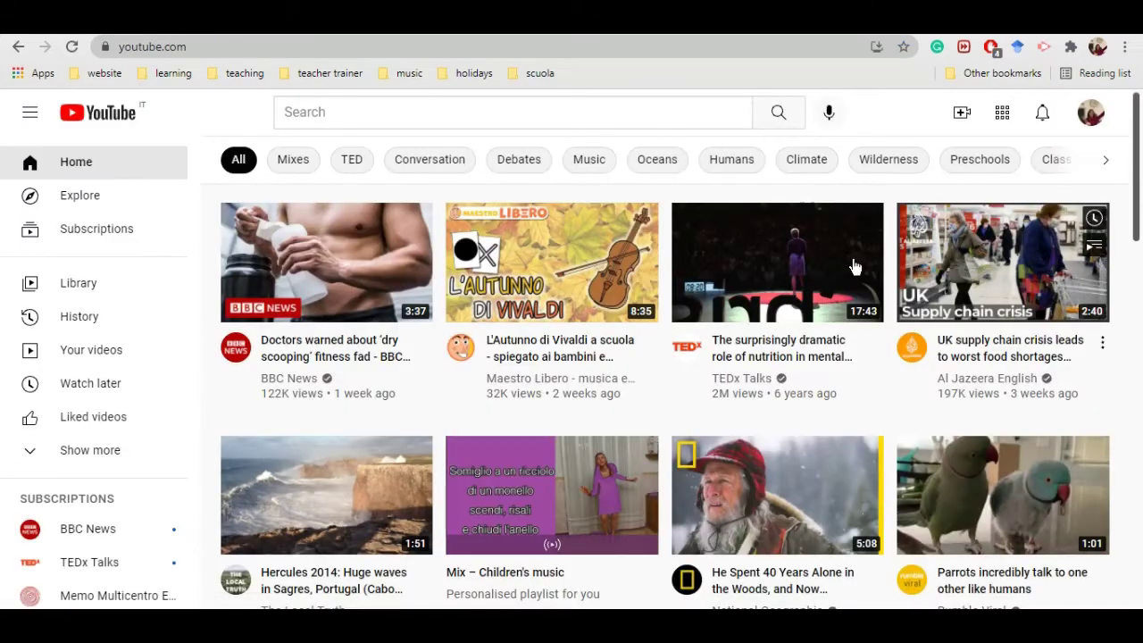
{"action": "left_click", "coordinate": [1091, 114]}
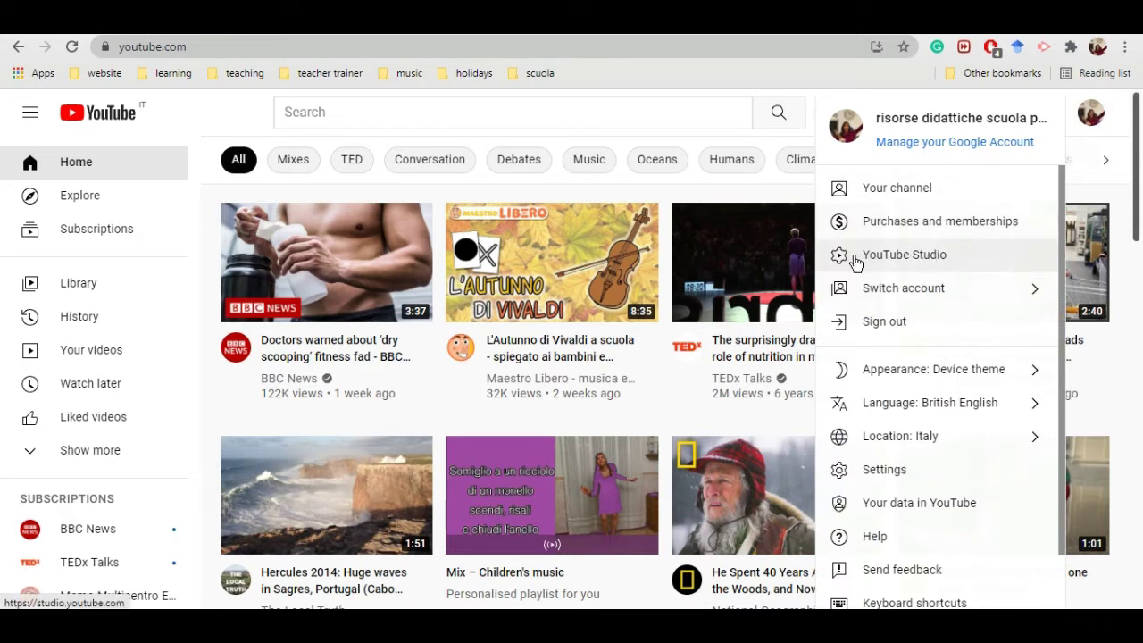
{"action": "left_click", "coordinate": [935, 256]}
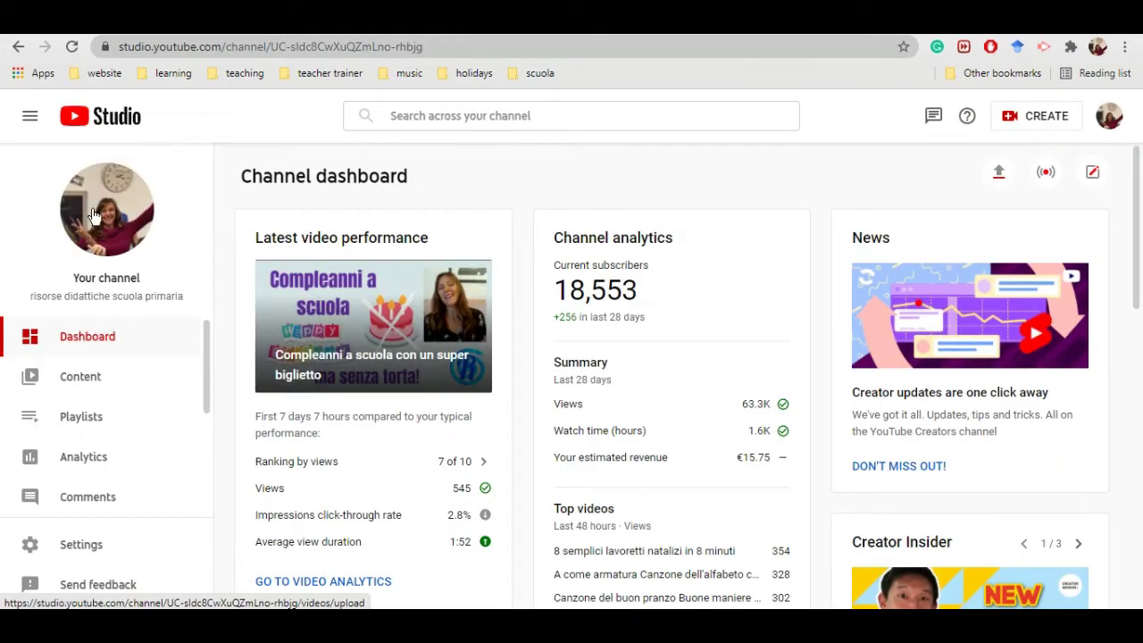
Open the Audio library of the channel in YouTube Studio.
{"action": "left_click", "coordinate": [206, 336]}
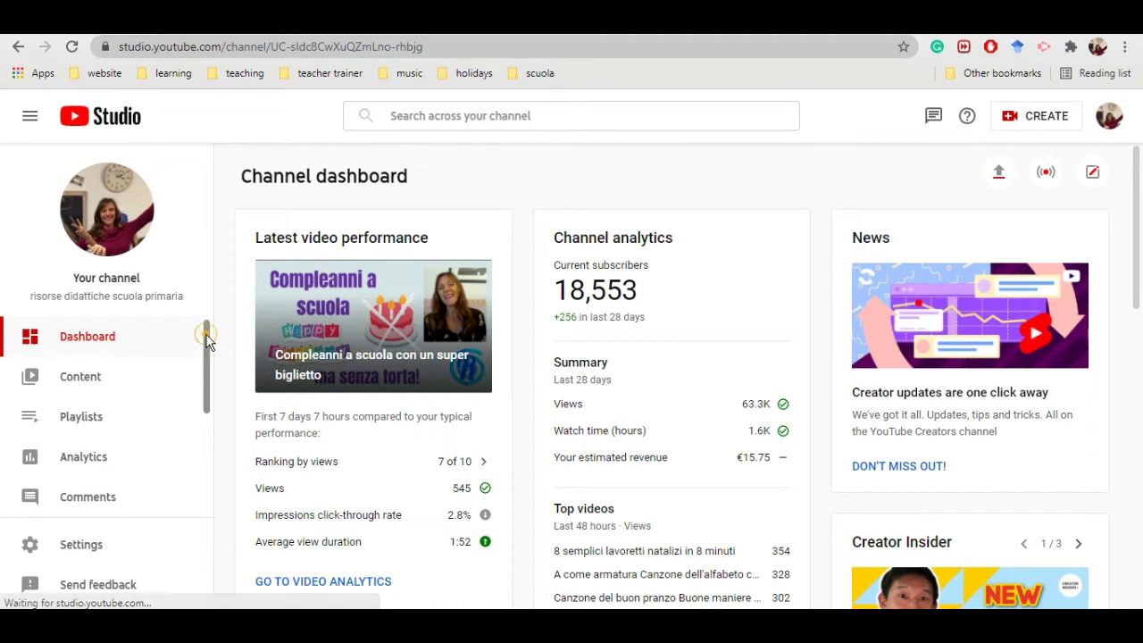
{"action": "left_click_drag", "start_coordinate": [205, 335], "coordinate": [185, 453]}
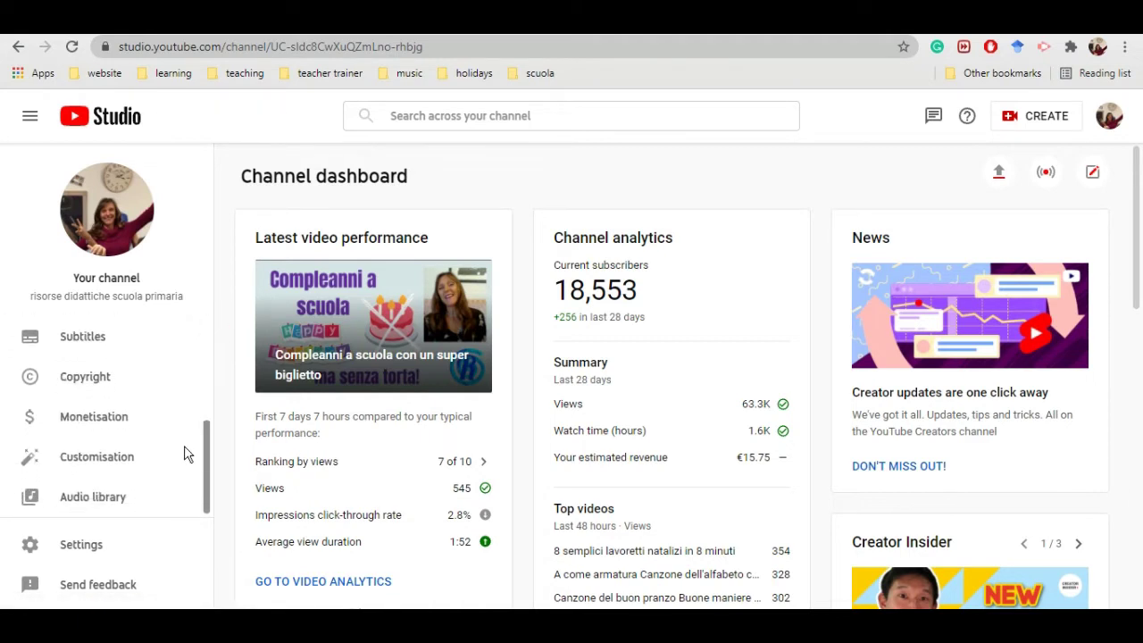
{"action": "left_click", "coordinate": [75, 506]}
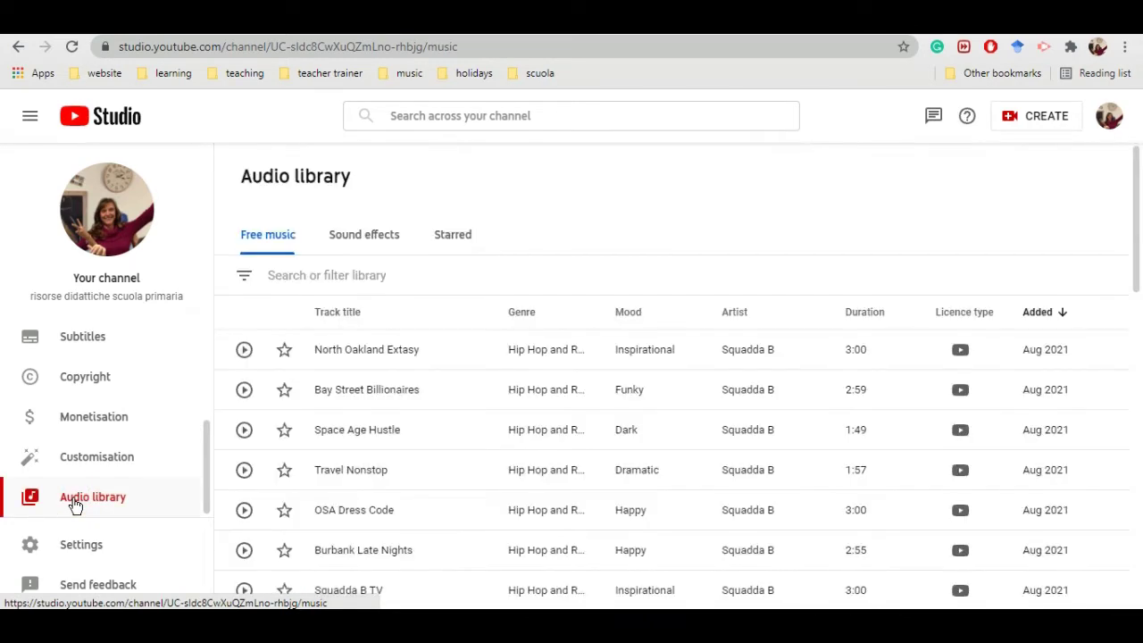
Preview the free music tracks North Oakland Extasy and Bay Street Billionaires, ending with playback paused.
{"action": "left_click", "coordinate": [243, 350]}
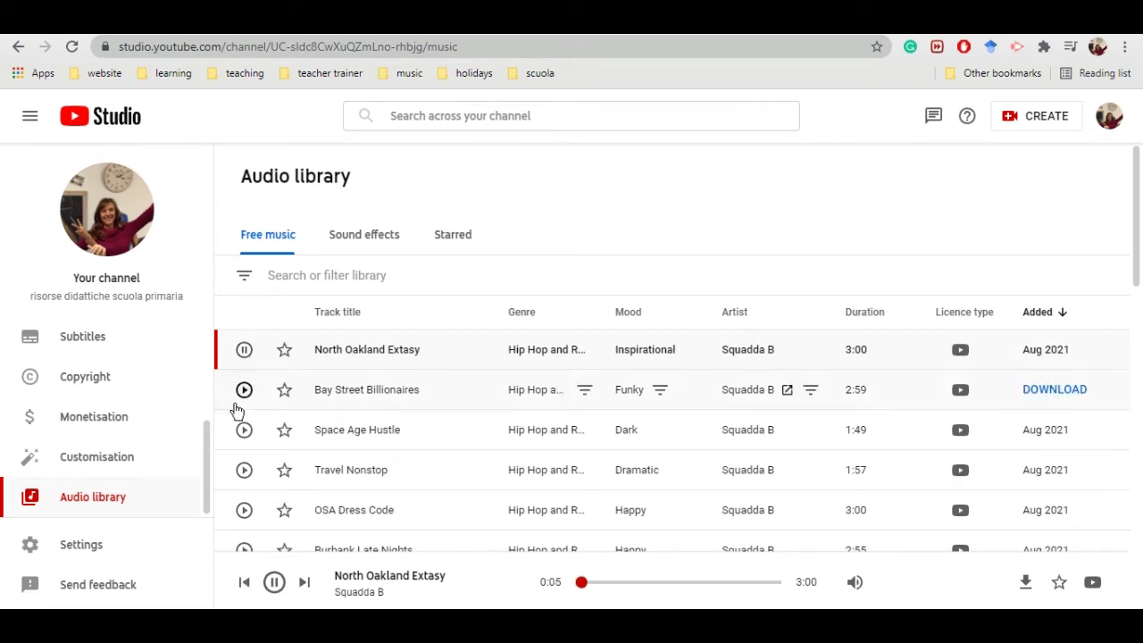
{"action": "left_click", "coordinate": [244, 390]}
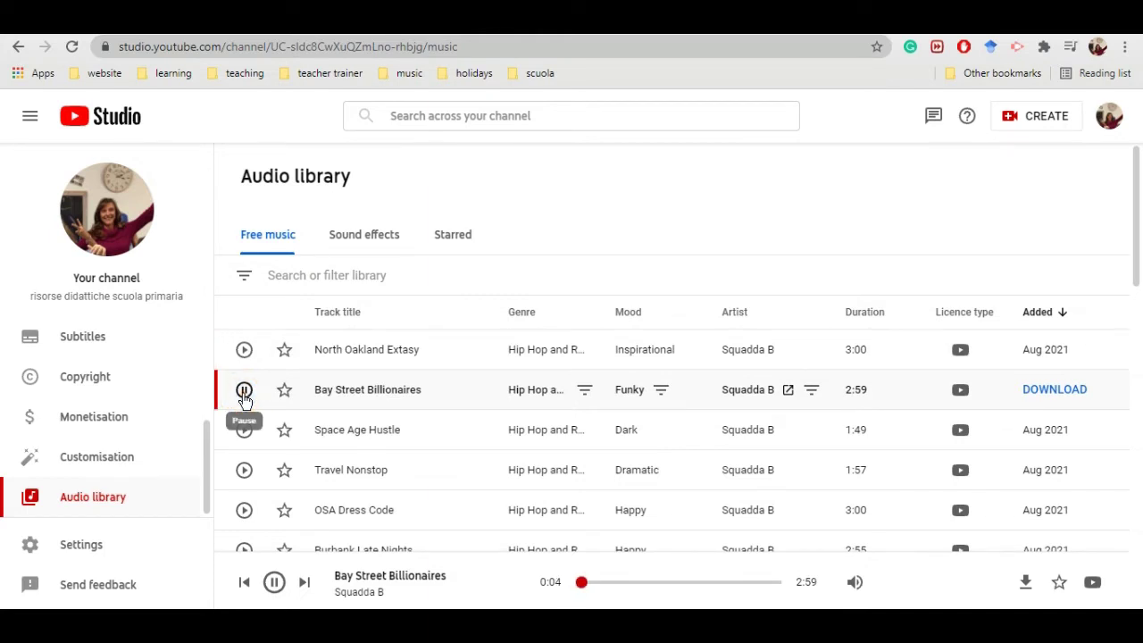
{"action": "left_click", "coordinate": [243, 391]}
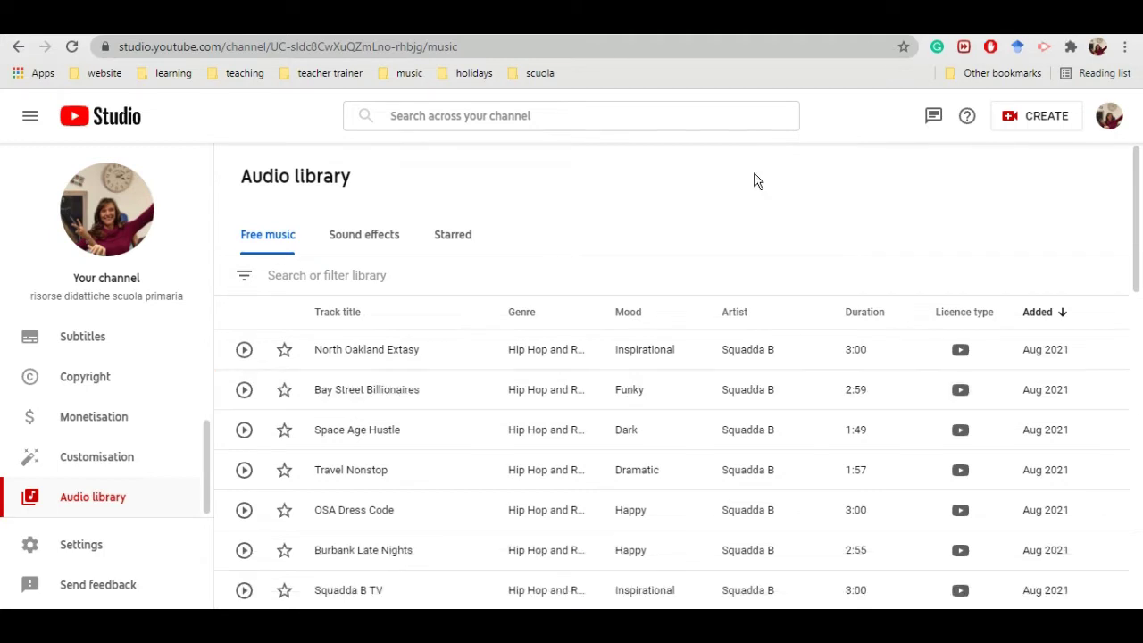
Filter the free music by the Children's genre.
{"action": "left_click", "coordinate": [244, 278]}
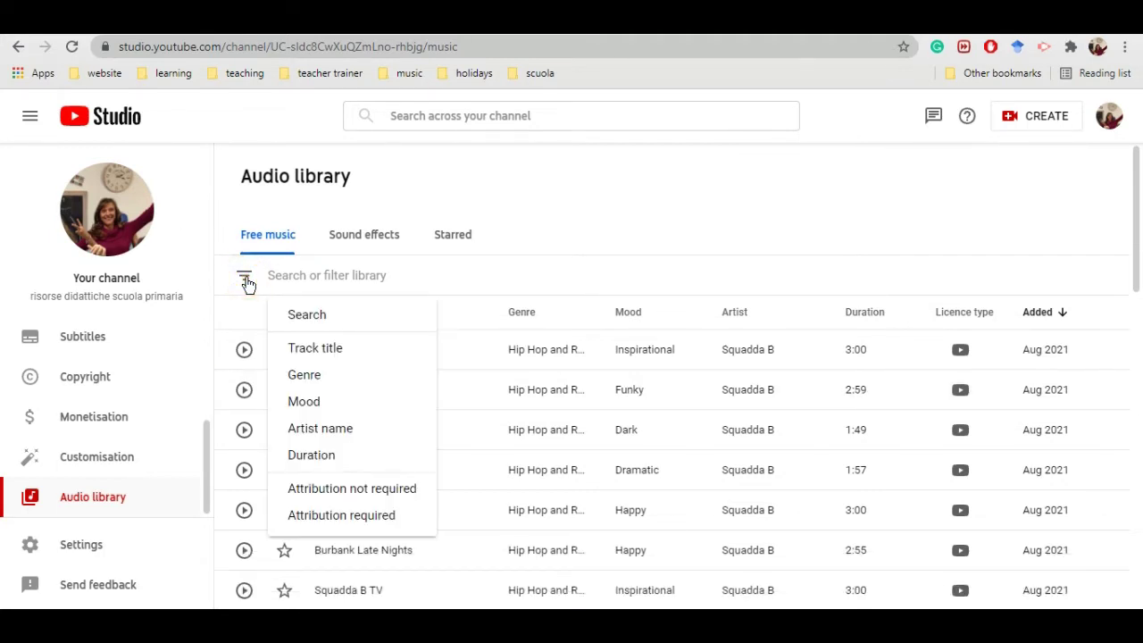
{"action": "left_click", "coordinate": [305, 376]}
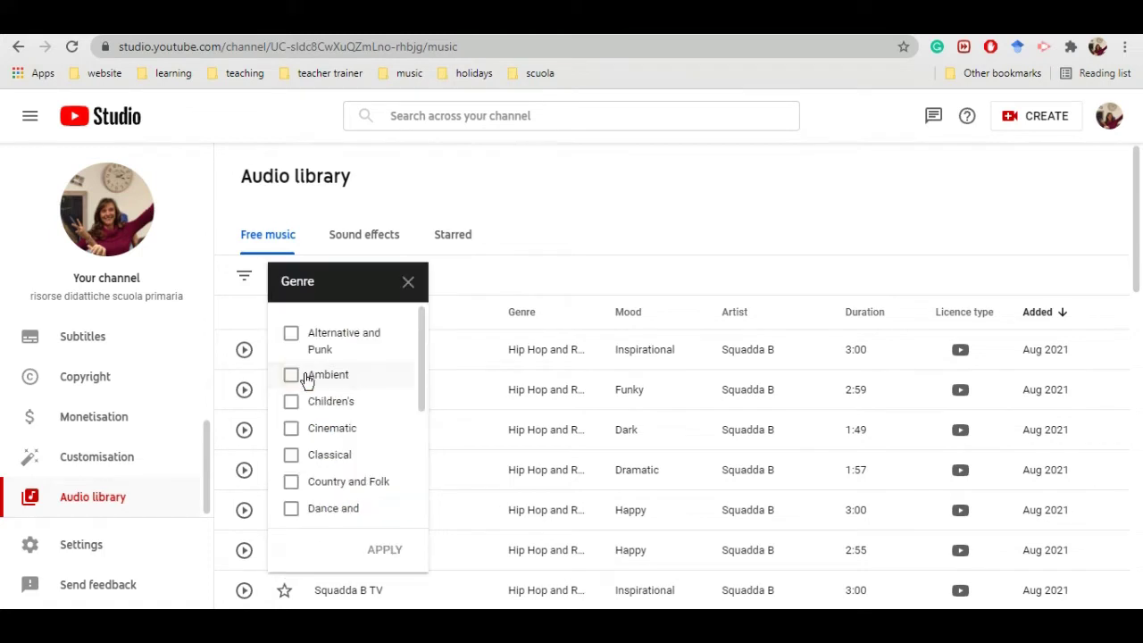
{"action": "left_click", "coordinate": [291, 401]}
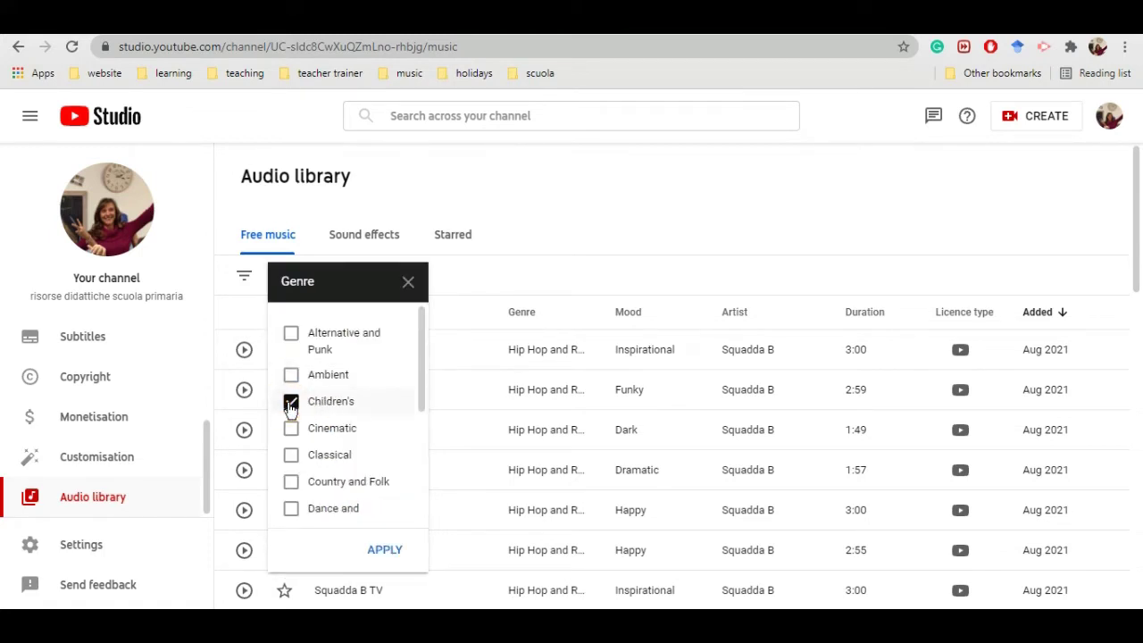
{"action": "left_click", "coordinate": [384, 552]}
Preview the children's tracks Kazoom and Calimba, ending with playback paused.
{"action": "left_click", "coordinate": [244, 349]}
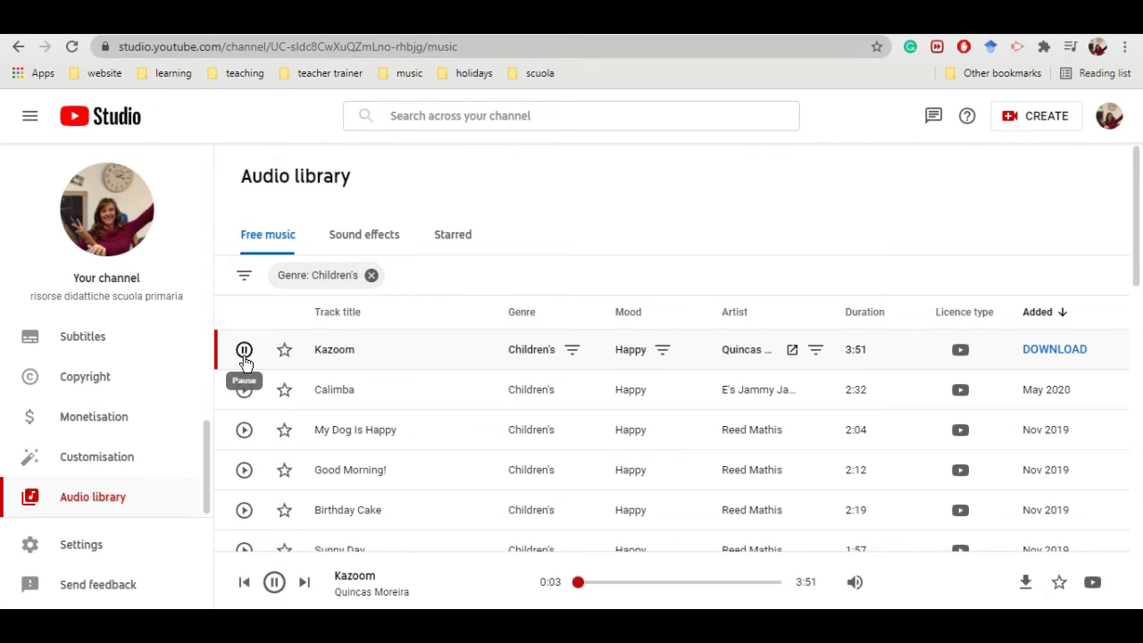
{"action": "left_click", "coordinate": [245, 391]}
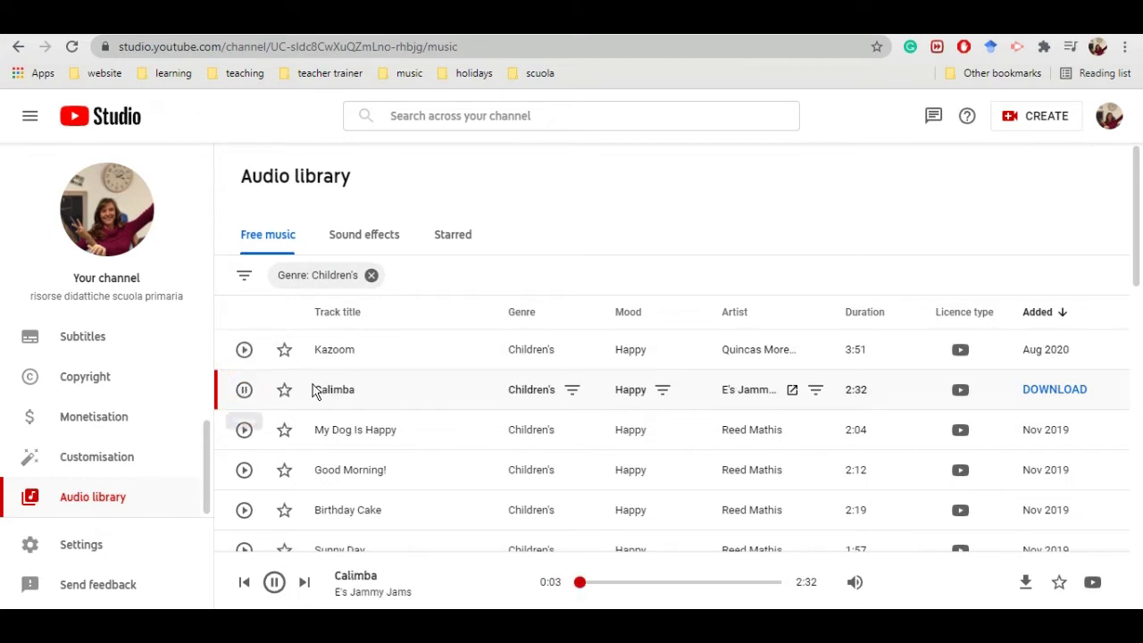
{"action": "left_click", "coordinate": [274, 582]}
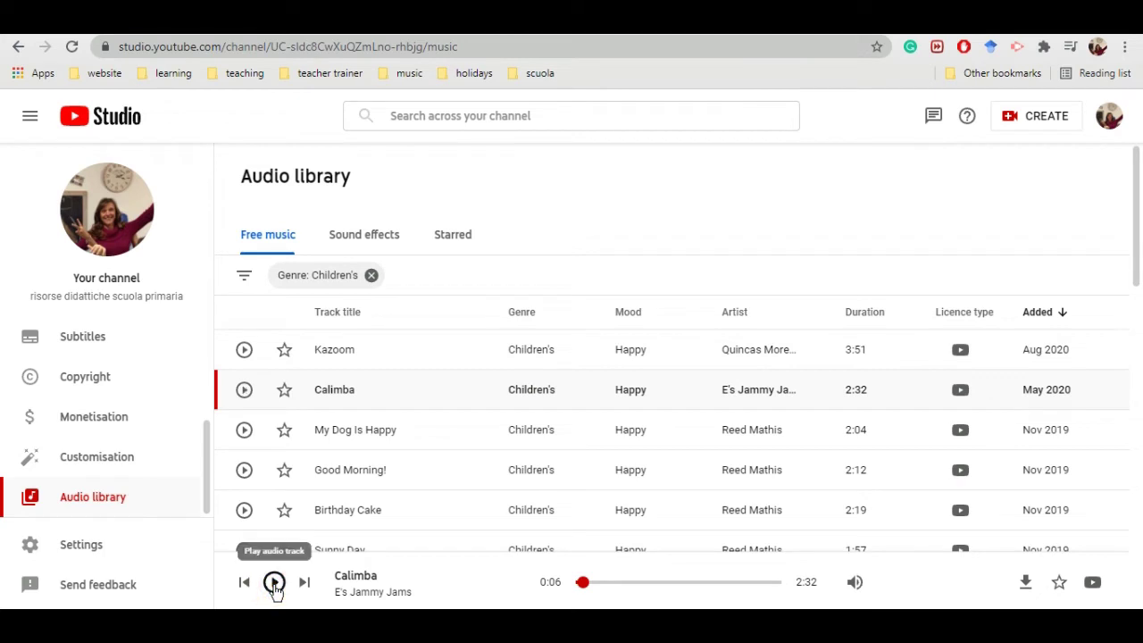
Add a duration filter for tracks longer than 03:00 and preview the track Summer Shower.
{"action": "left_click", "coordinate": [244, 279]}
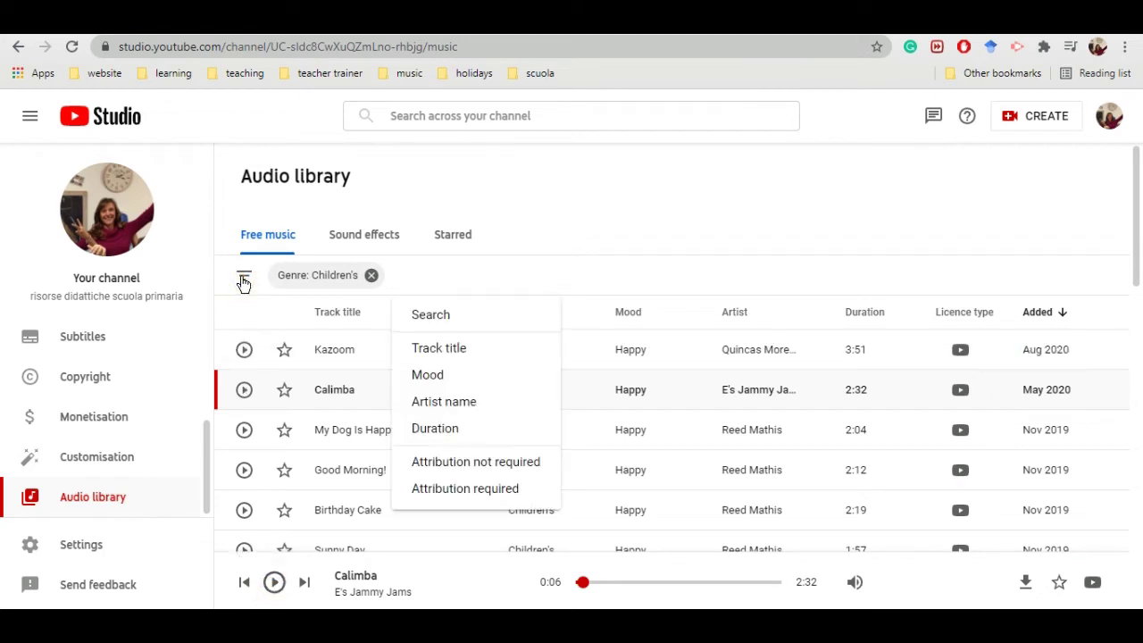
{"action": "left_click", "coordinate": [435, 429]}
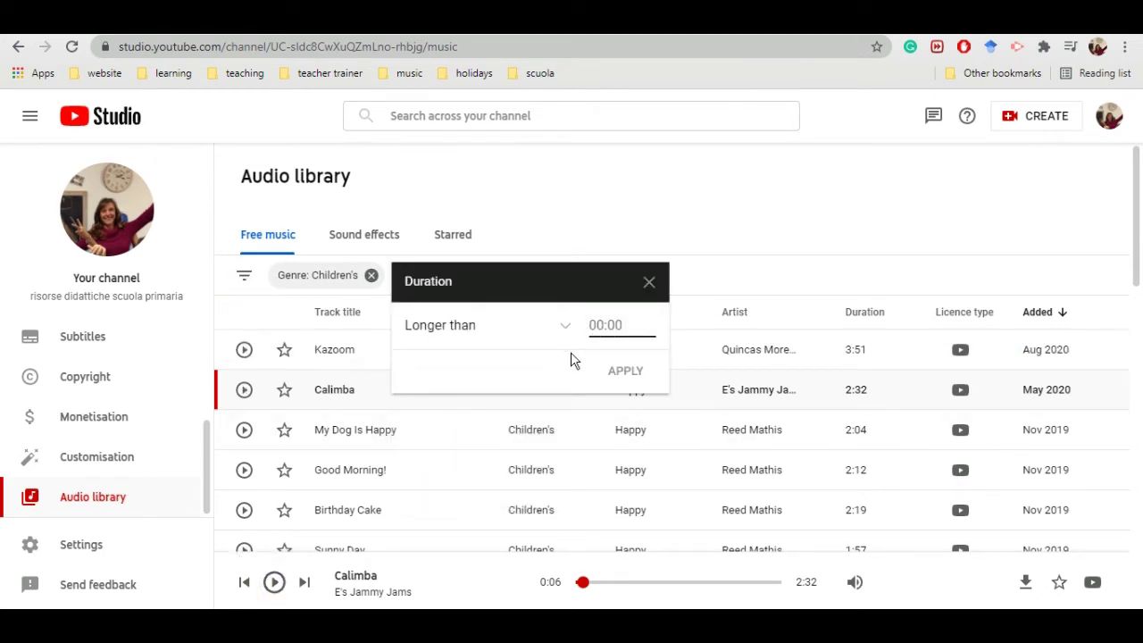
{"action": "type", "text": "03:00"}
{"action": "left_click", "coordinate": [624, 370]}
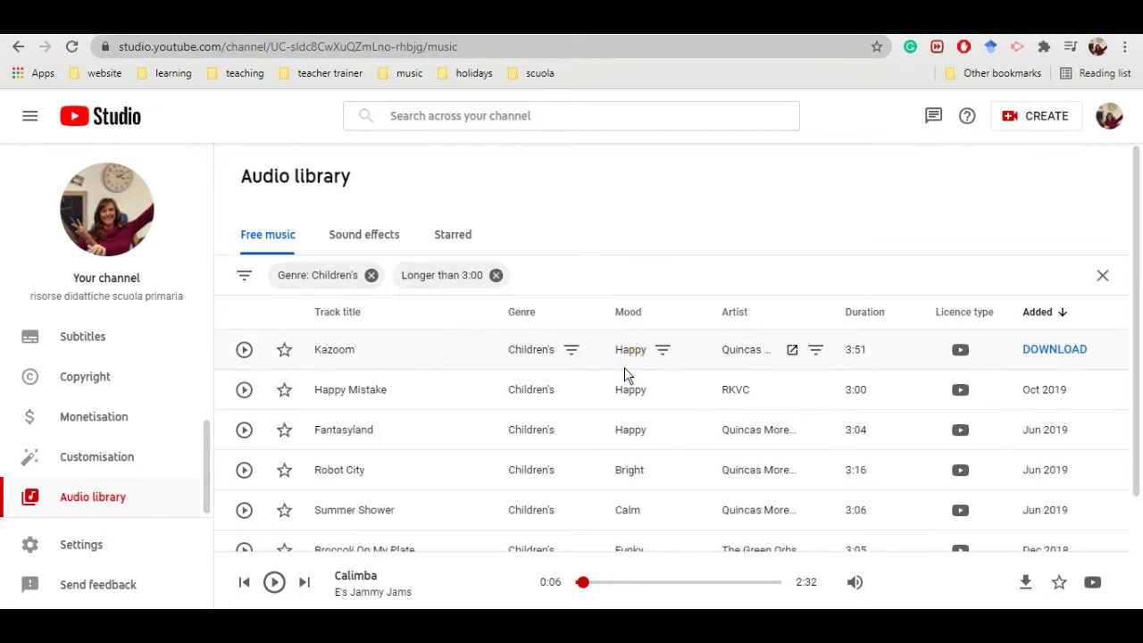
{"action": "left_click", "coordinate": [244, 509]}
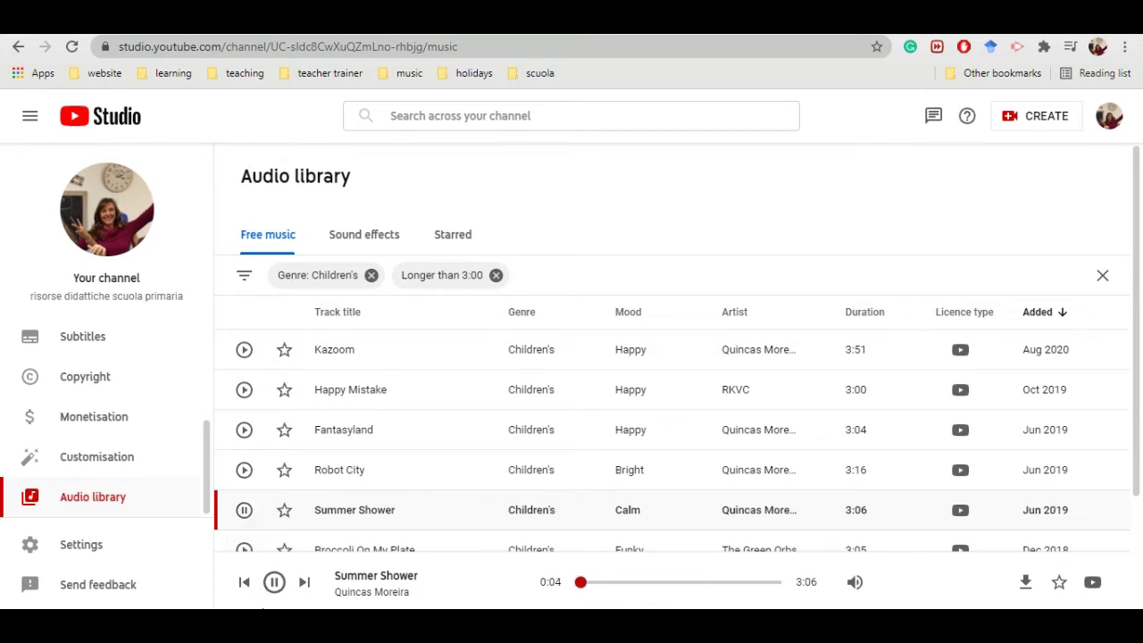
{"action": "left_click", "coordinate": [244, 511]}
Remove the genre and duration filters and look through the genre options available for filtering.
{"action": "left_click", "coordinate": [371, 276]}
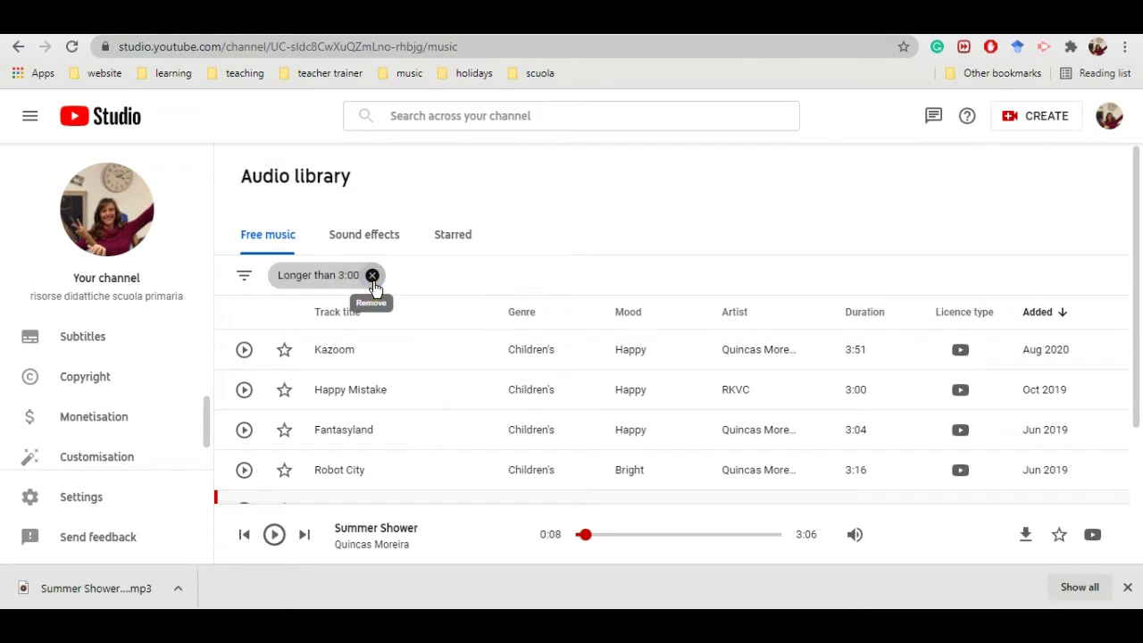
{"action": "left_click", "coordinate": [373, 275]}
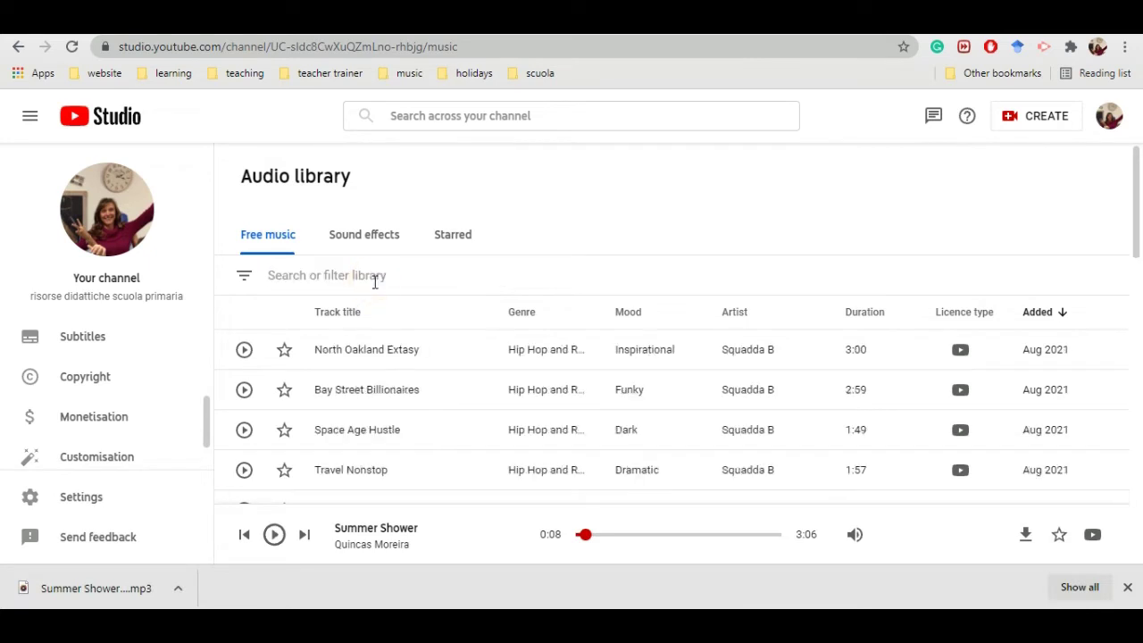
{"action": "left_click", "coordinate": [241, 284]}
{"action": "left_click", "coordinate": [170, 356]}
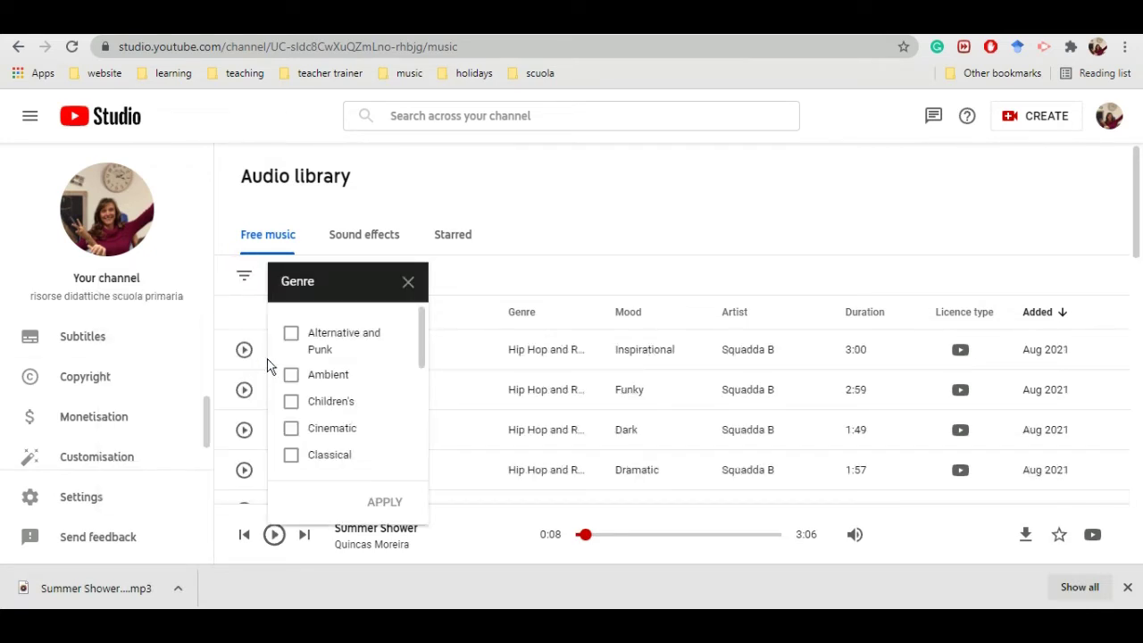
{"action": "left_click_drag", "start_coordinate": [421, 329], "coordinate": [420, 369]}
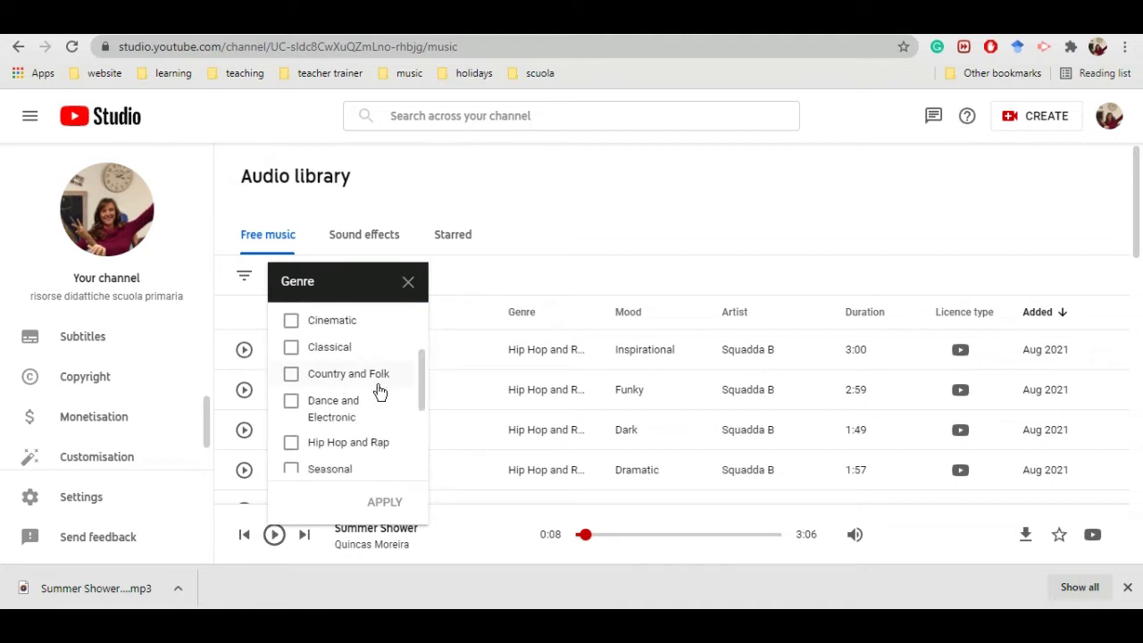
{"action": "scroll", "coordinate": [334, 402], "scroll_direction": "down", "scroll_amount": 2}
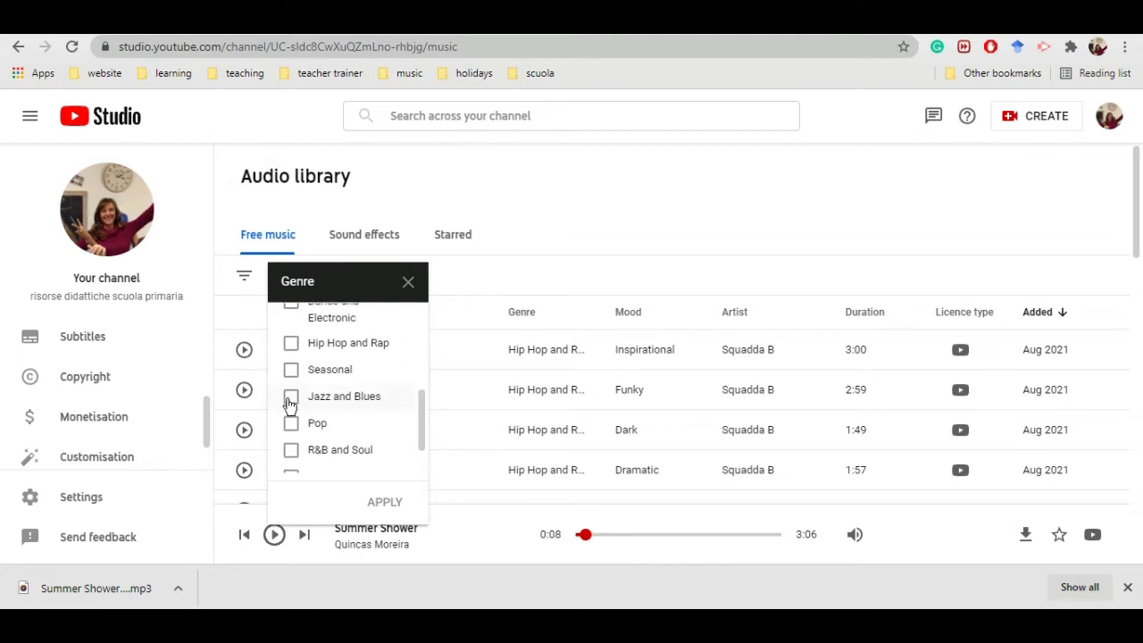
{"action": "left_click_drag", "start_coordinate": [423, 418], "coordinate": [415, 359]}
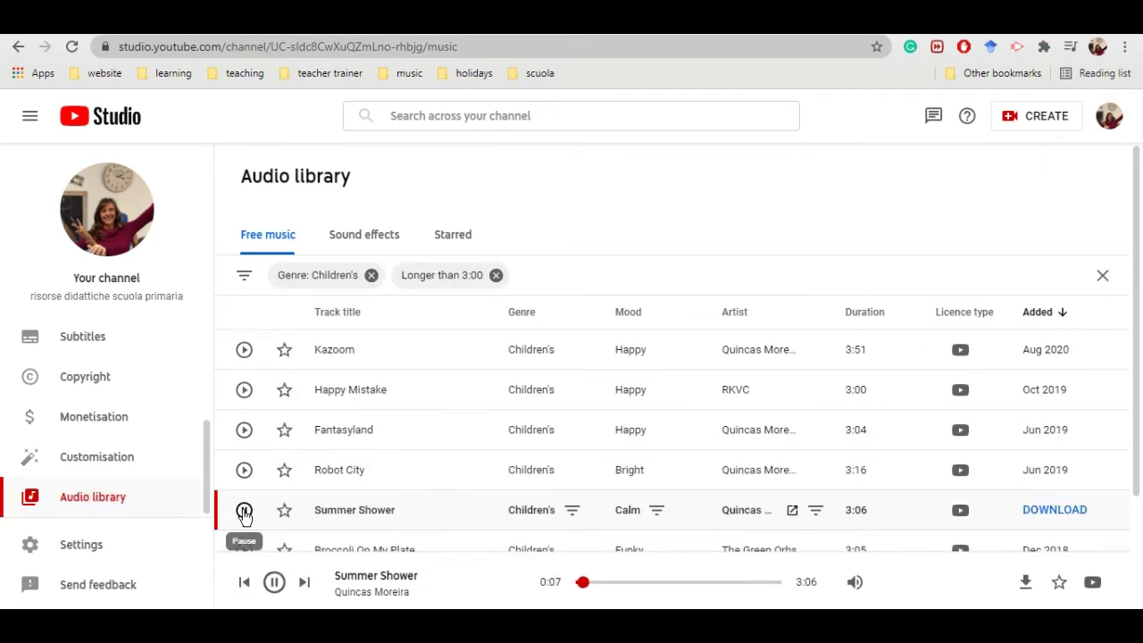
Download the Summer Shower track and view the licence information of a listed track.
{"action": "left_click", "coordinate": [244, 512]}
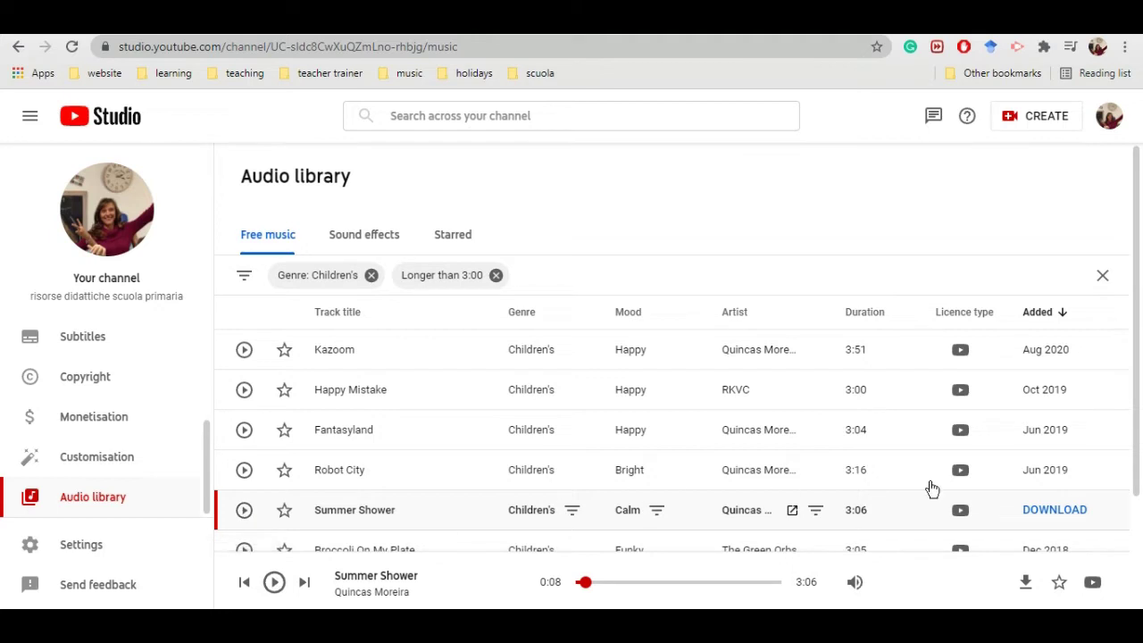
{"action": "left_click", "coordinate": [1054, 509]}
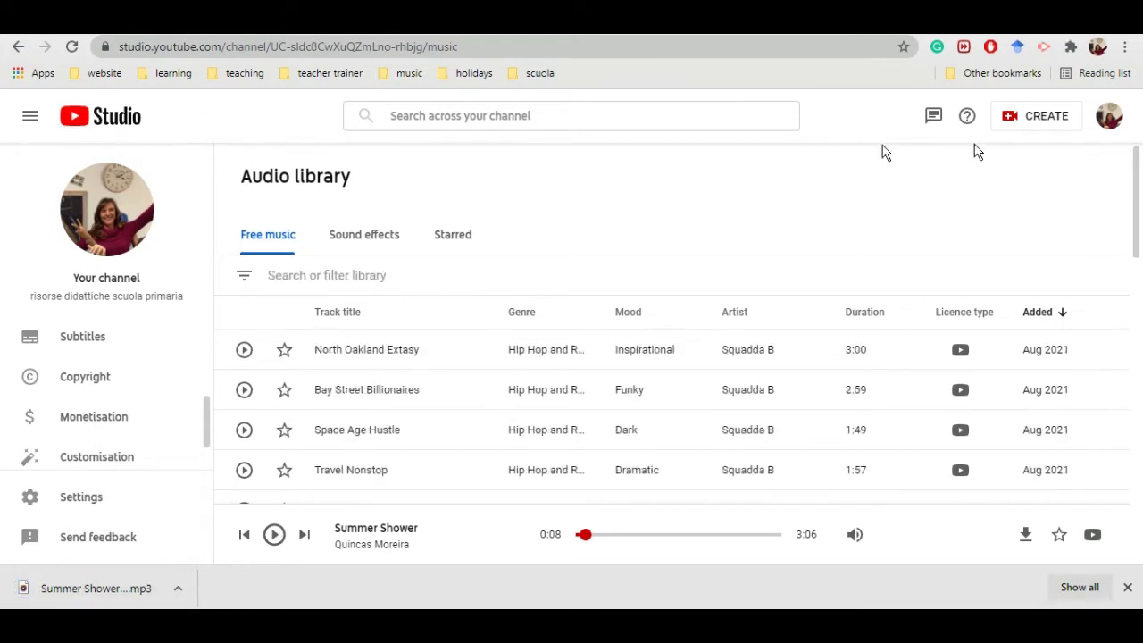
{"action": "mouse_move", "coordinate": [960, 399]}
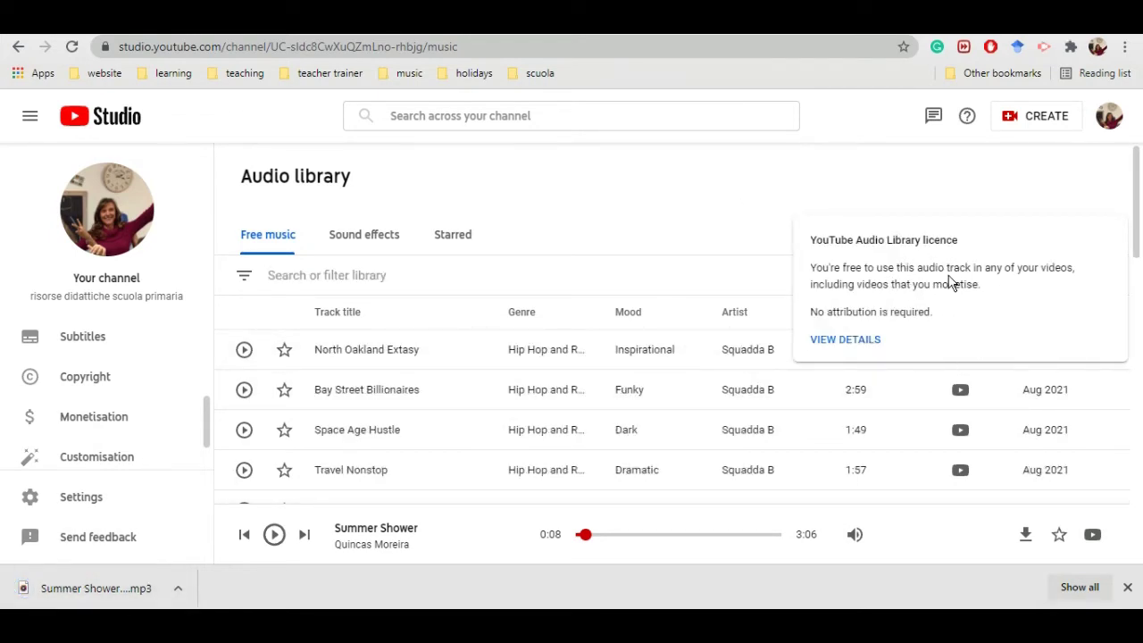
Search the free music for "blue danube" and briefly preview the Strauss track.
{"action": "left_click", "coordinate": [311, 276]}
{"action": "type", "text": "blue danube"}
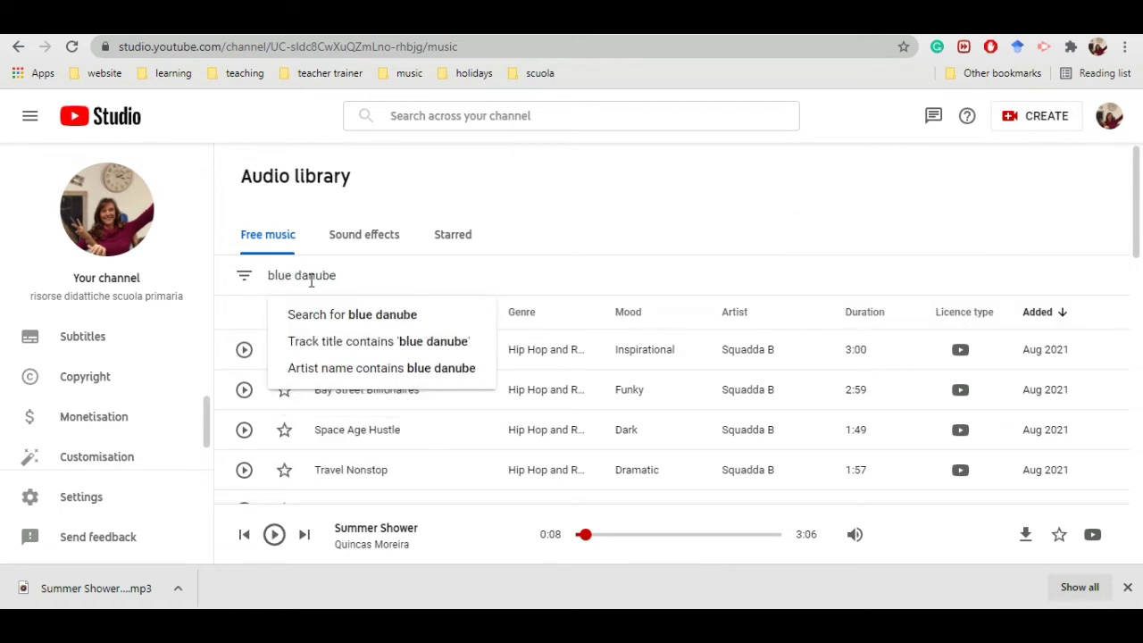
{"action": "key", "text": "Return"}
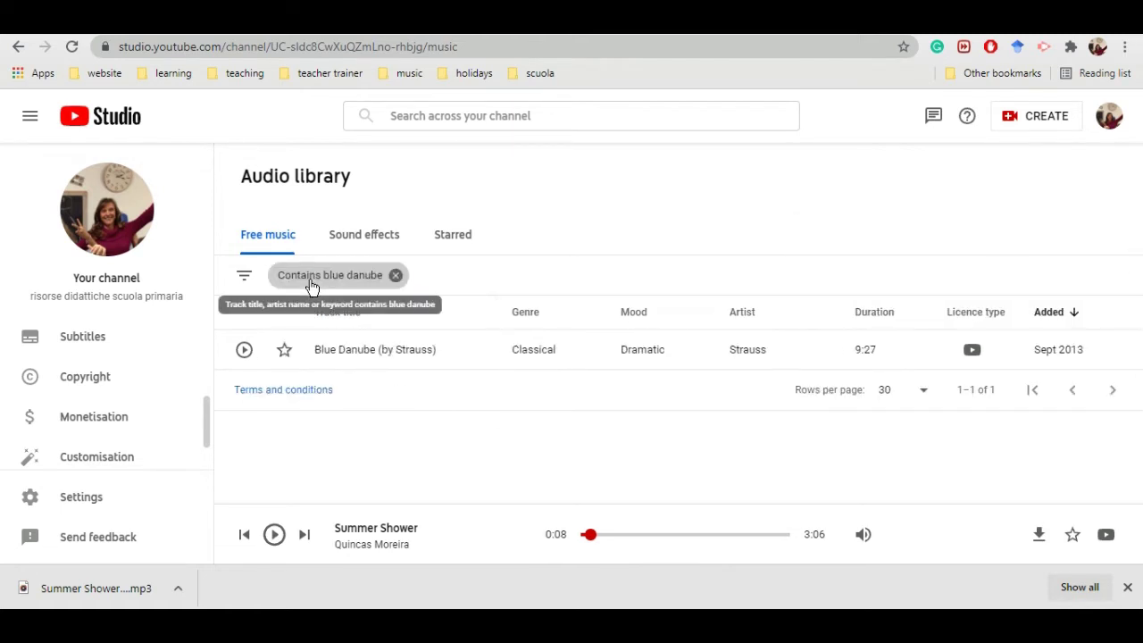
{"action": "left_click", "coordinate": [244, 349]}
{"action": "left_click", "coordinate": [244, 349]}
Clear the current search filter and search the free music for "flower waltz".
{"action": "left_click", "coordinate": [396, 276]}
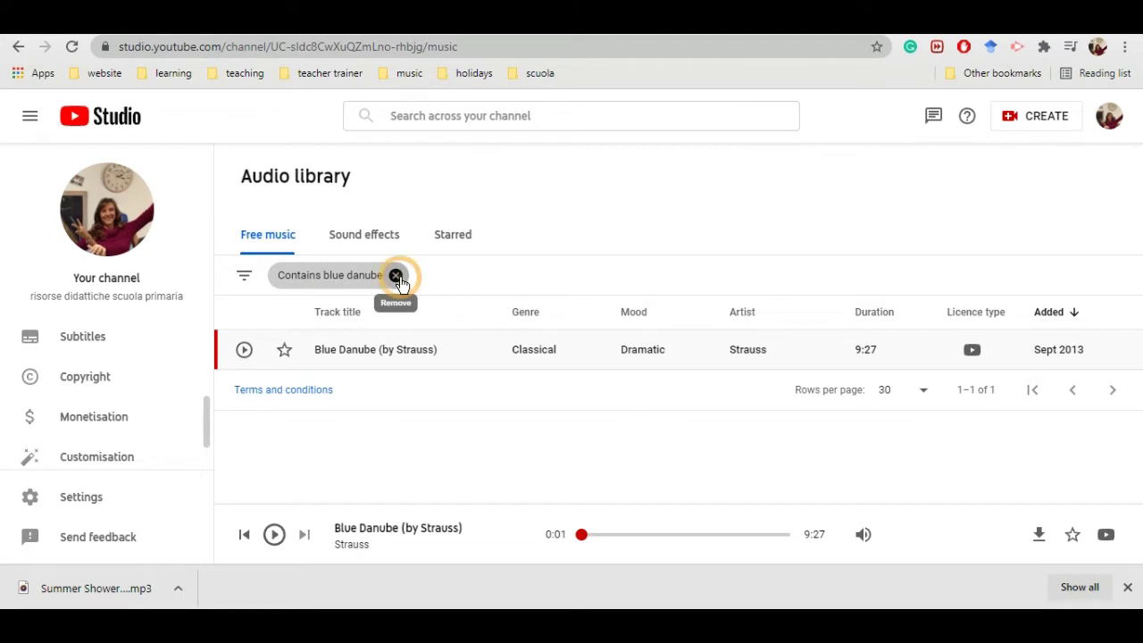
{"action": "left_click", "coordinate": [399, 277]}
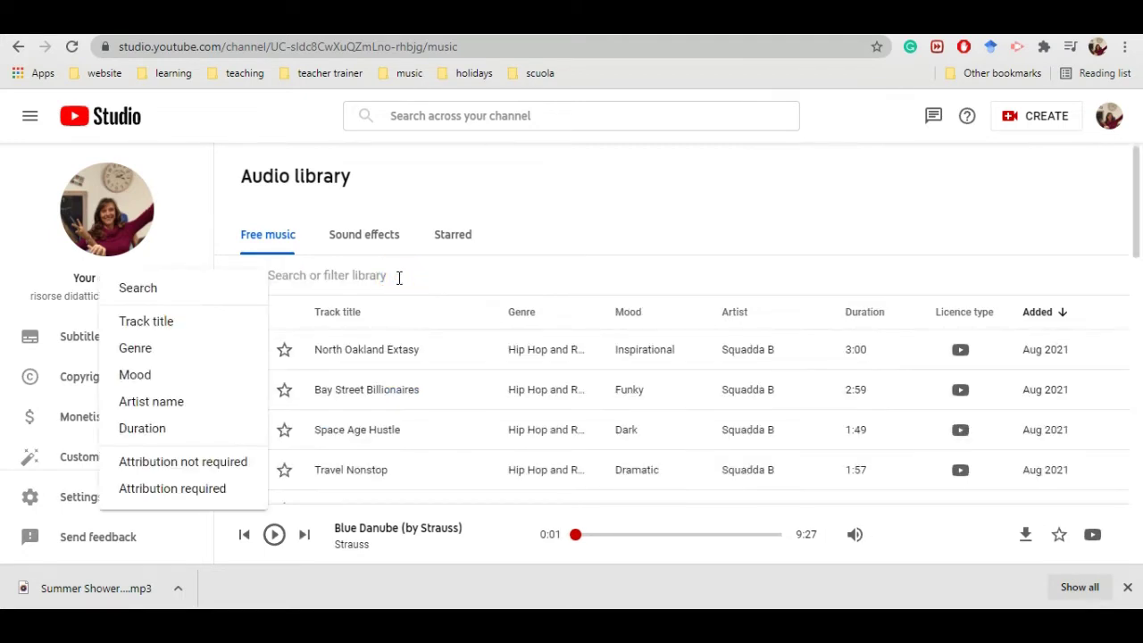
{"action": "type", "text": "flower"}
{"action": "key", "text": "ctrl+BackSpace"}
{"action": "type", "text": "flower walt"}
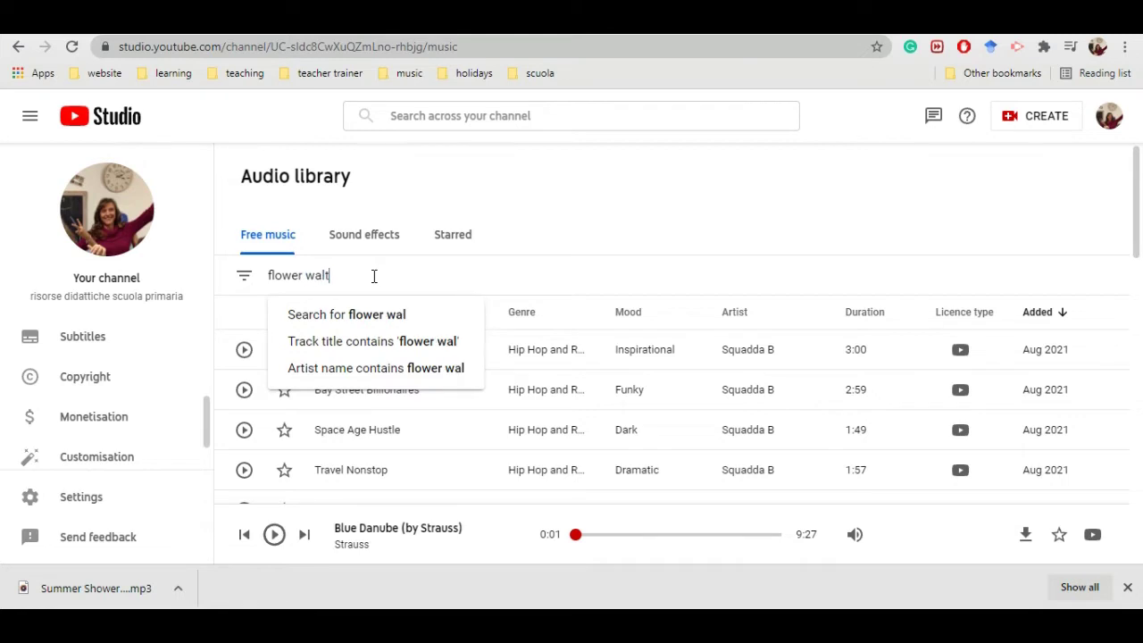
{"action": "type", "text": "z"}
{"action": "key", "text": "Return"}
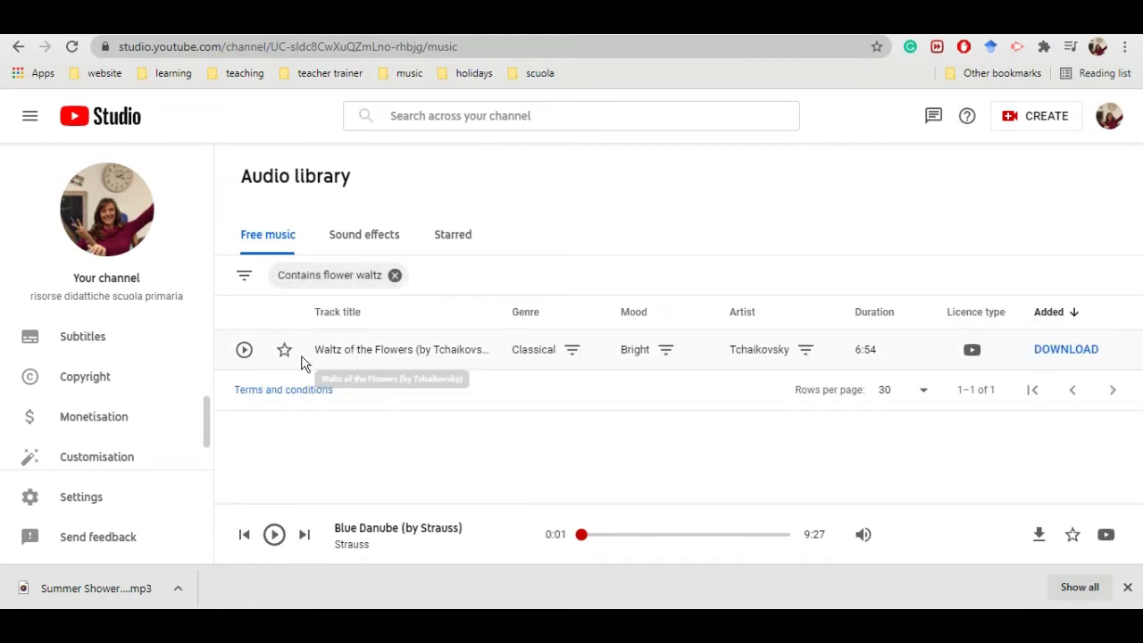
Briefly preview the Waltz of the Flowers track and remove the "flower waltz" search filter.
{"action": "left_click", "coordinate": [244, 349]}
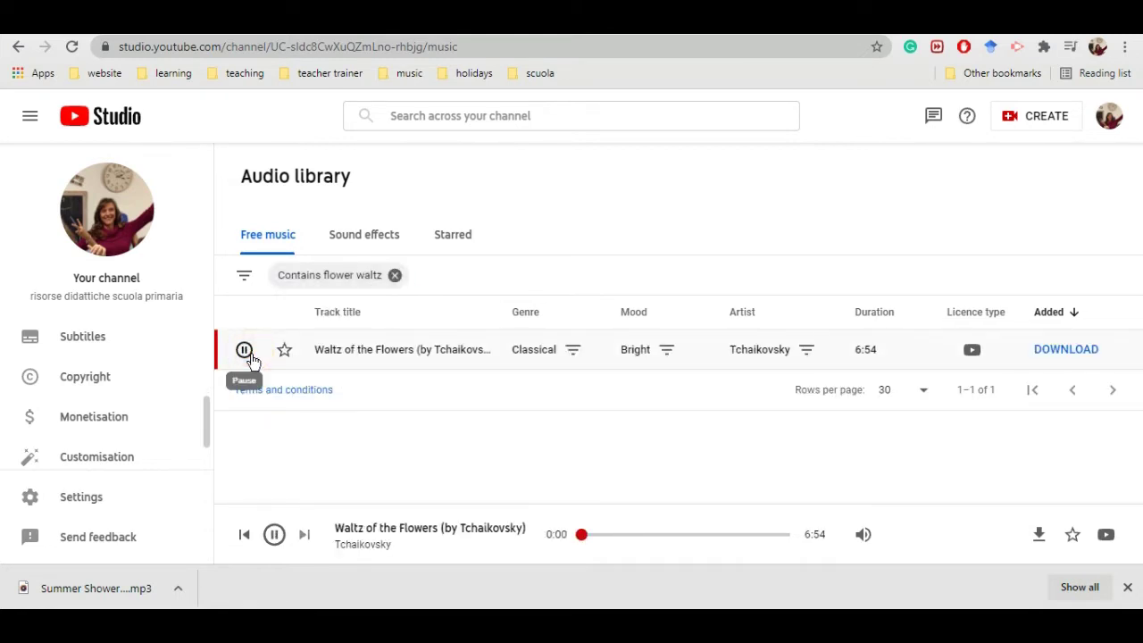
{"action": "left_click", "coordinate": [244, 349]}
{"action": "left_click", "coordinate": [399, 276]}
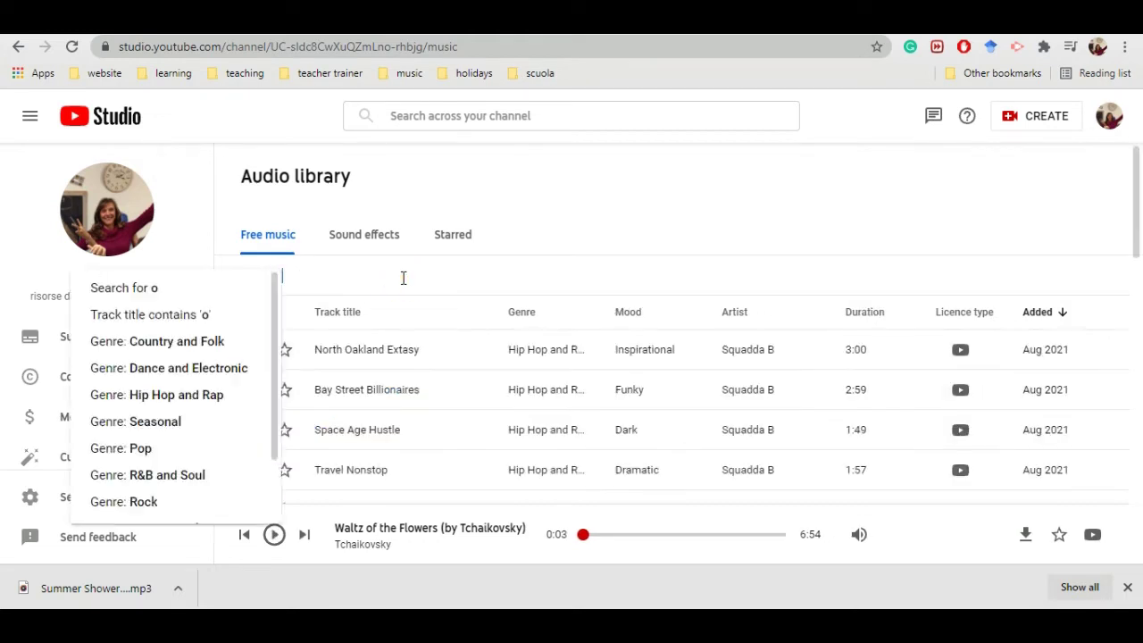
Search the free music for "ode to joy" and briefly preview the Ode to Joy track.
{"action": "type", "text": "ode to joy"}
{"action": "key", "text": "Return"}
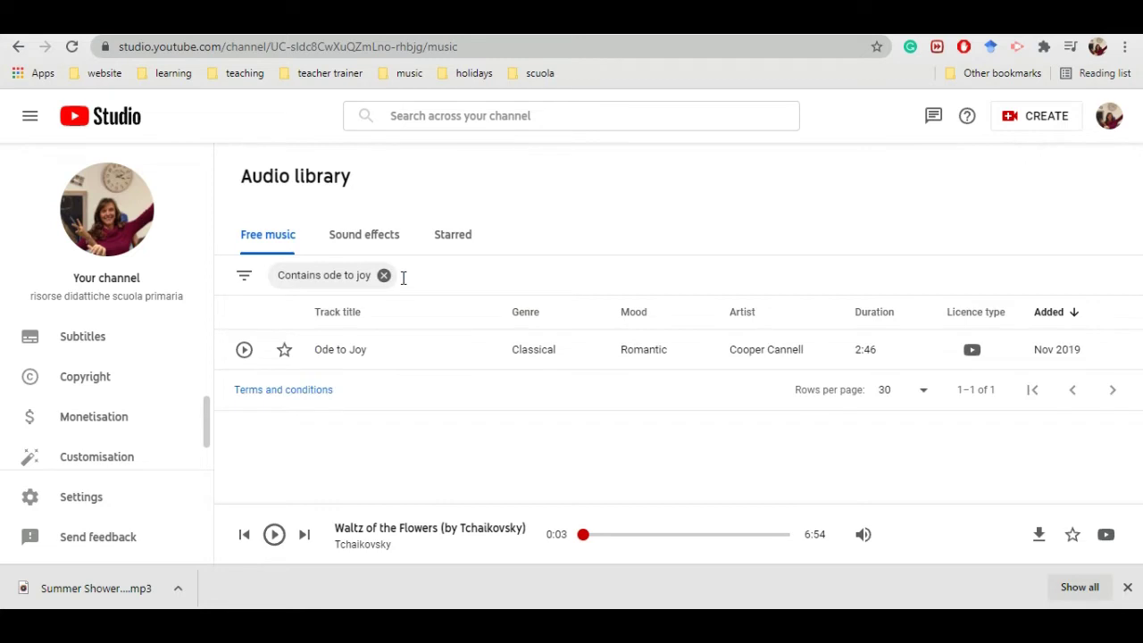
{"action": "left_click", "coordinate": [245, 350]}
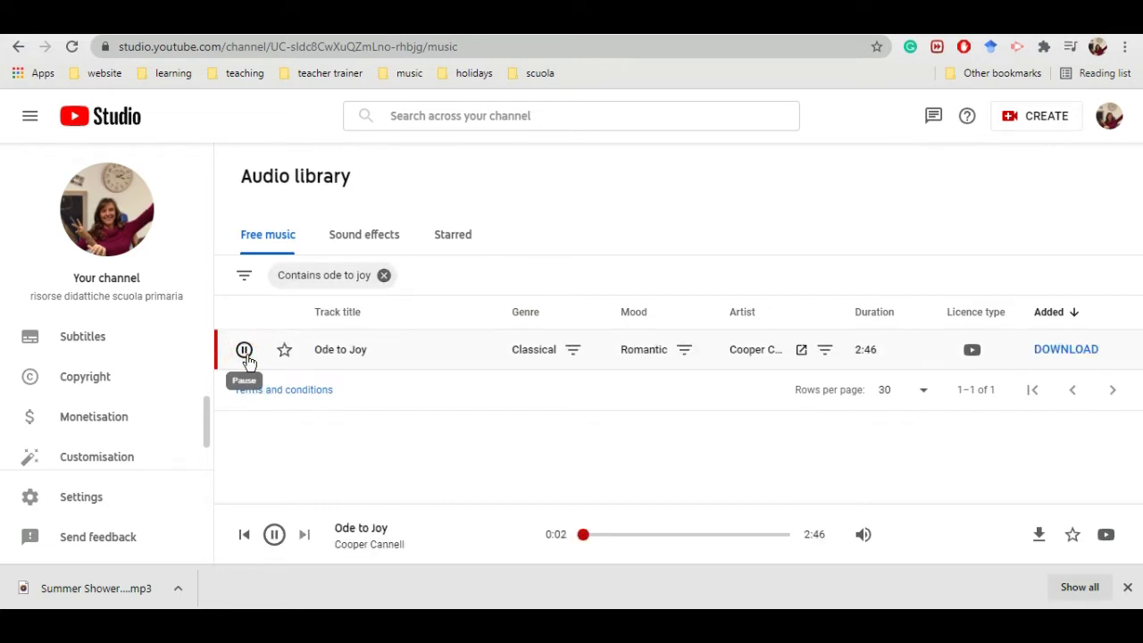
{"action": "left_click", "coordinate": [244, 350]}
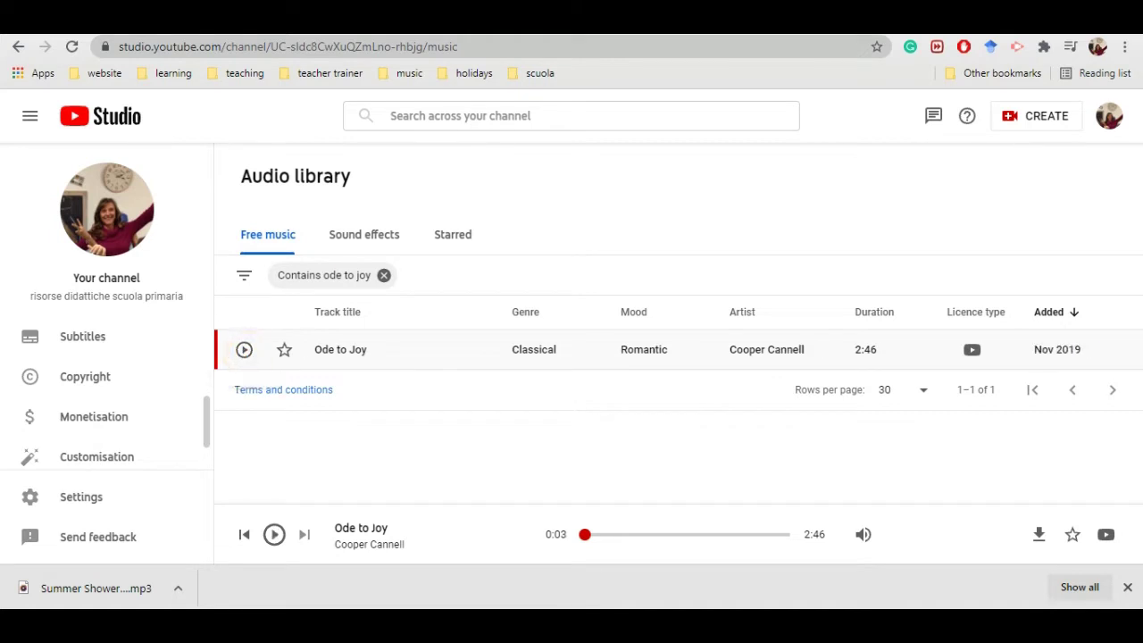
Clear the music search, filter the sound effects by the Horror category and preview the Male Zombie Roar effect.
{"action": "left_click", "coordinate": [383, 275]}
{"action": "left_click", "coordinate": [353, 235]}
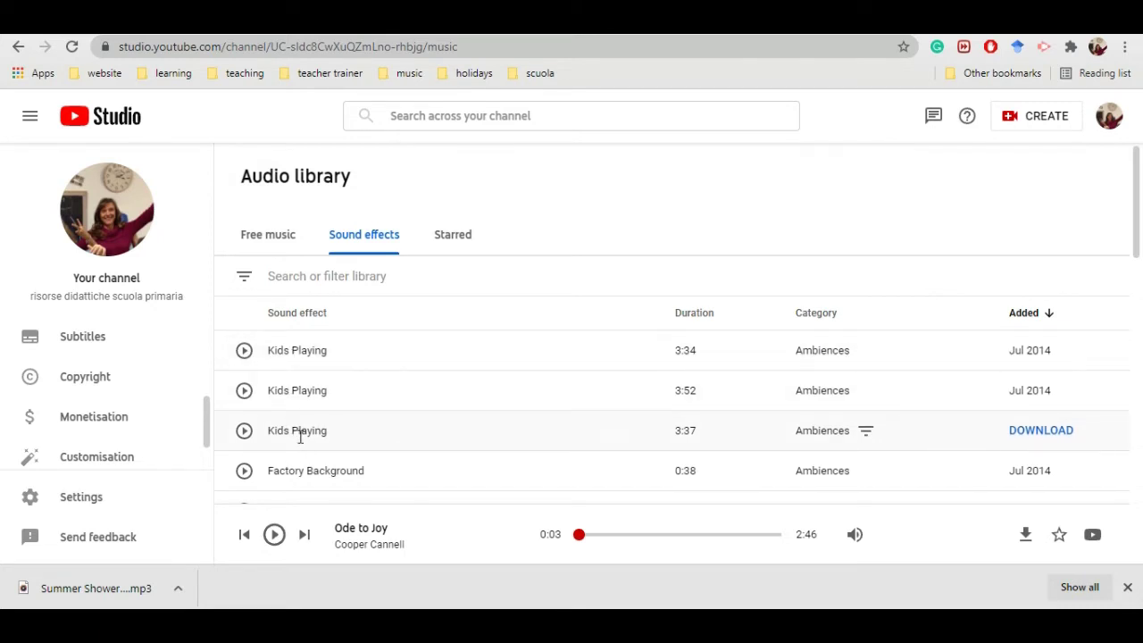
{"action": "left_click", "coordinate": [246, 279]}
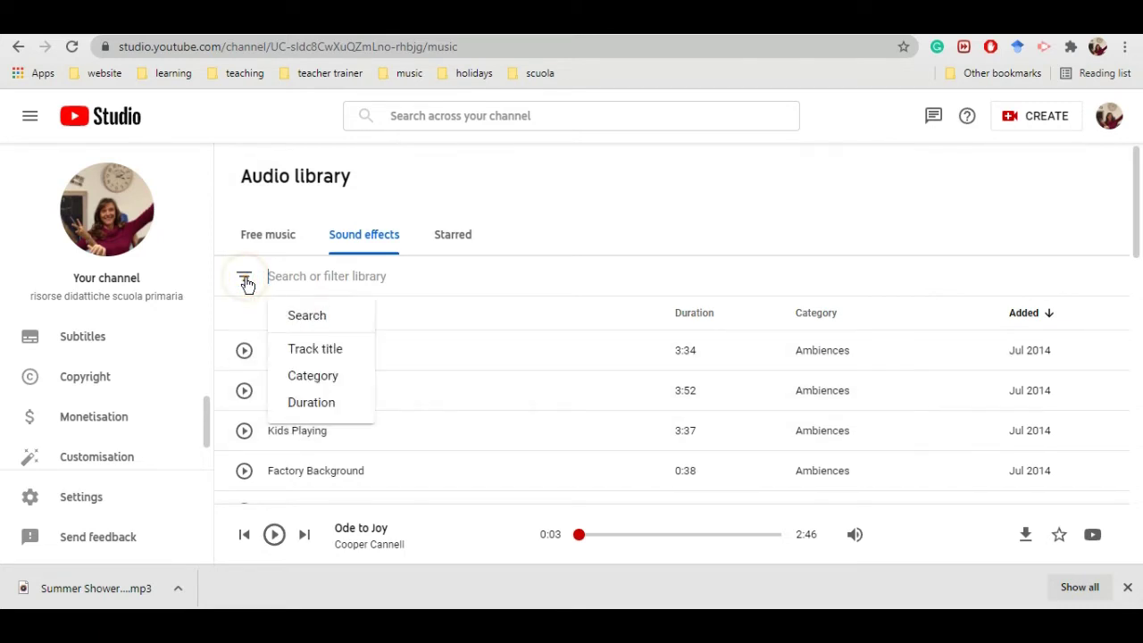
{"action": "left_click", "coordinate": [301, 382]}
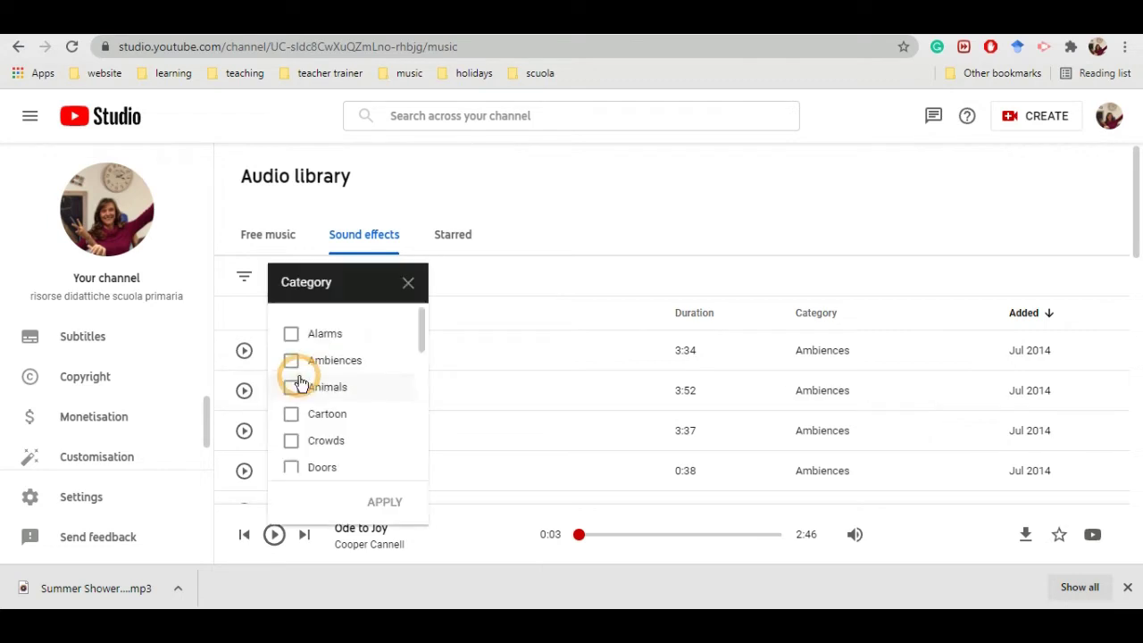
{"action": "left_click_drag", "start_coordinate": [420, 329], "coordinate": [420, 370]}
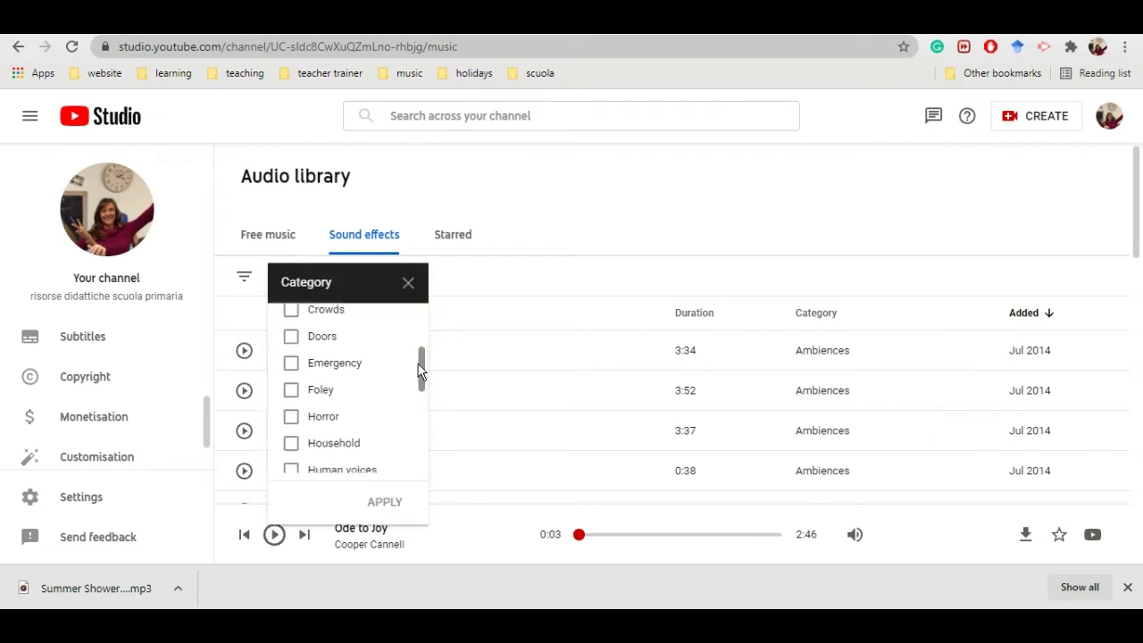
{"action": "left_click", "coordinate": [320, 414]}
{"action": "left_click", "coordinate": [384, 502]}
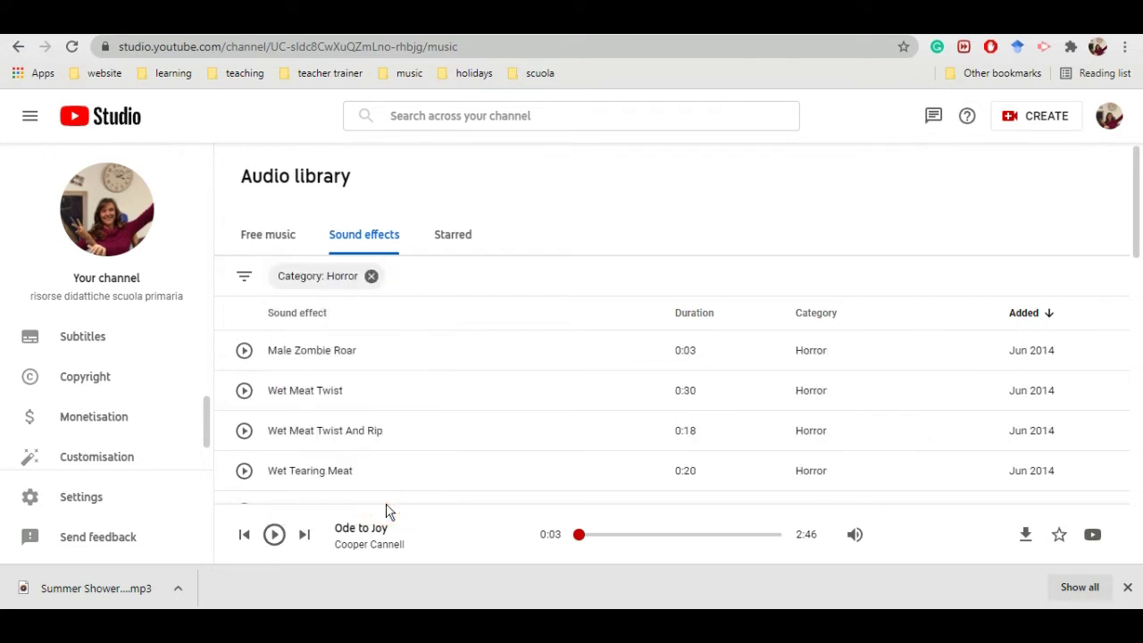
{"action": "left_click", "coordinate": [245, 351]}
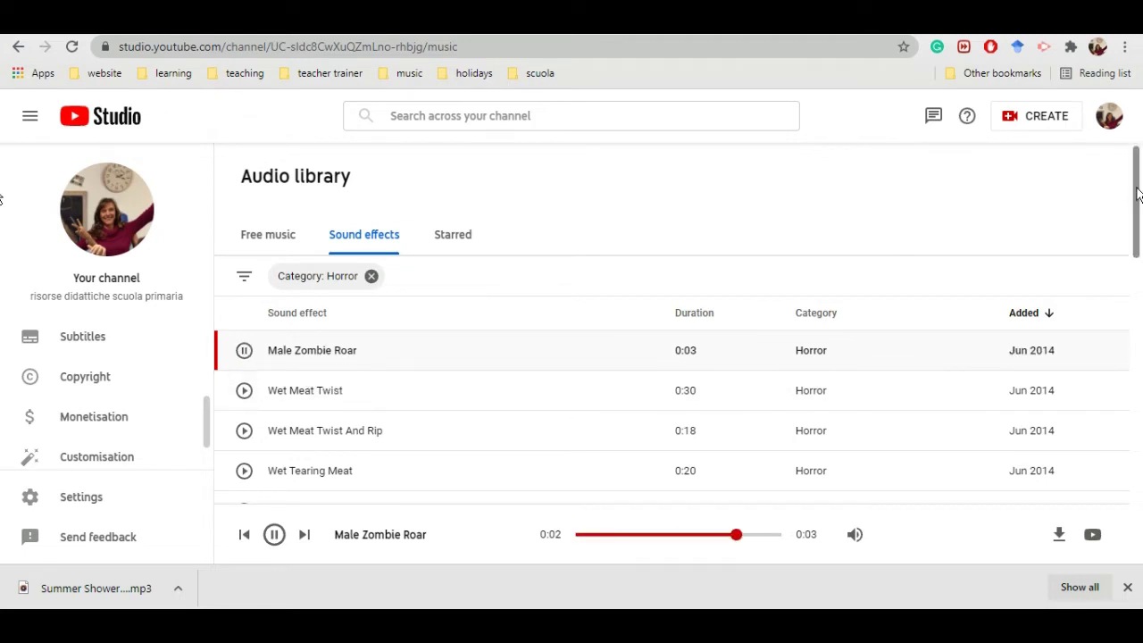
{"action": "left_click_drag", "start_coordinate": [1138, 197], "coordinate": [1113, 185]}
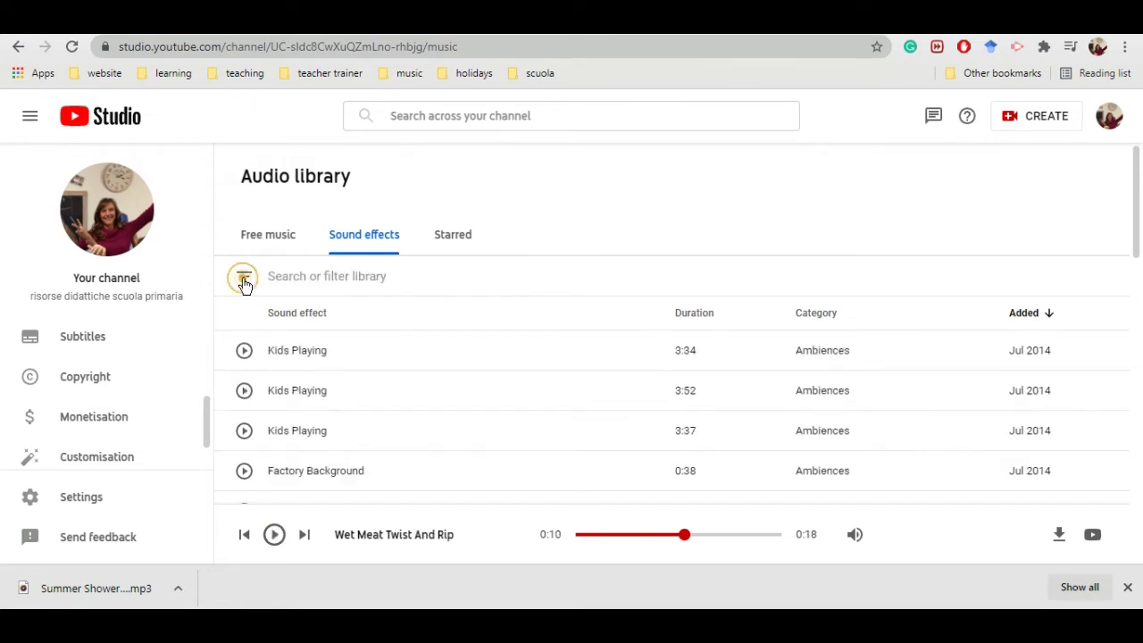
Filter the sound effects by the Ambiences category and preview one of the listed effects.
{"action": "left_click", "coordinate": [244, 282]}
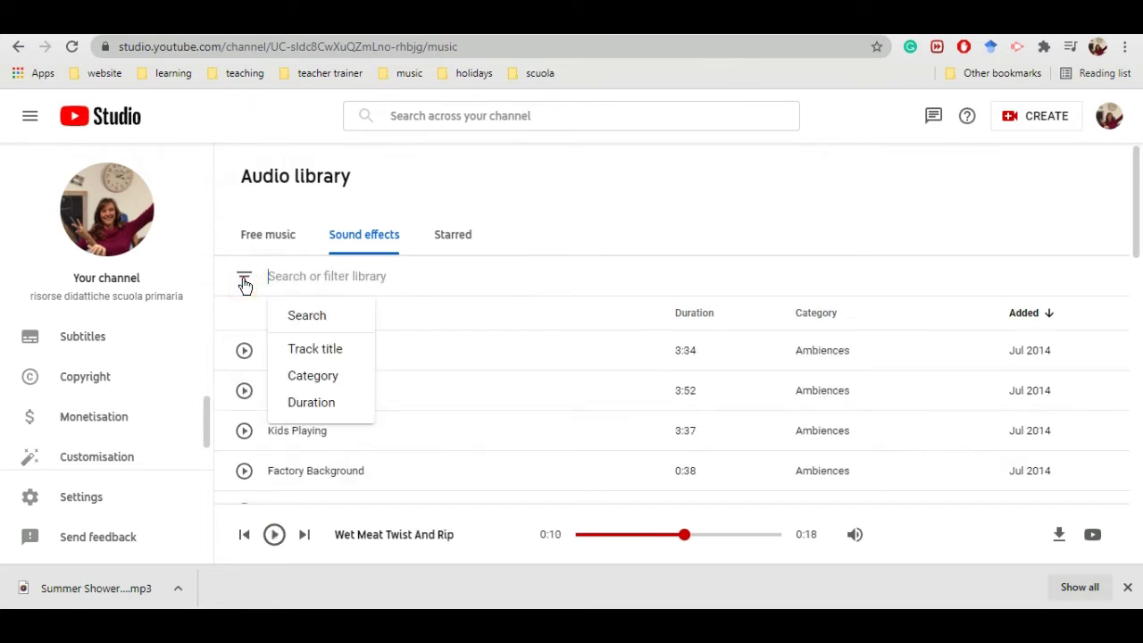
{"action": "left_click", "coordinate": [312, 376]}
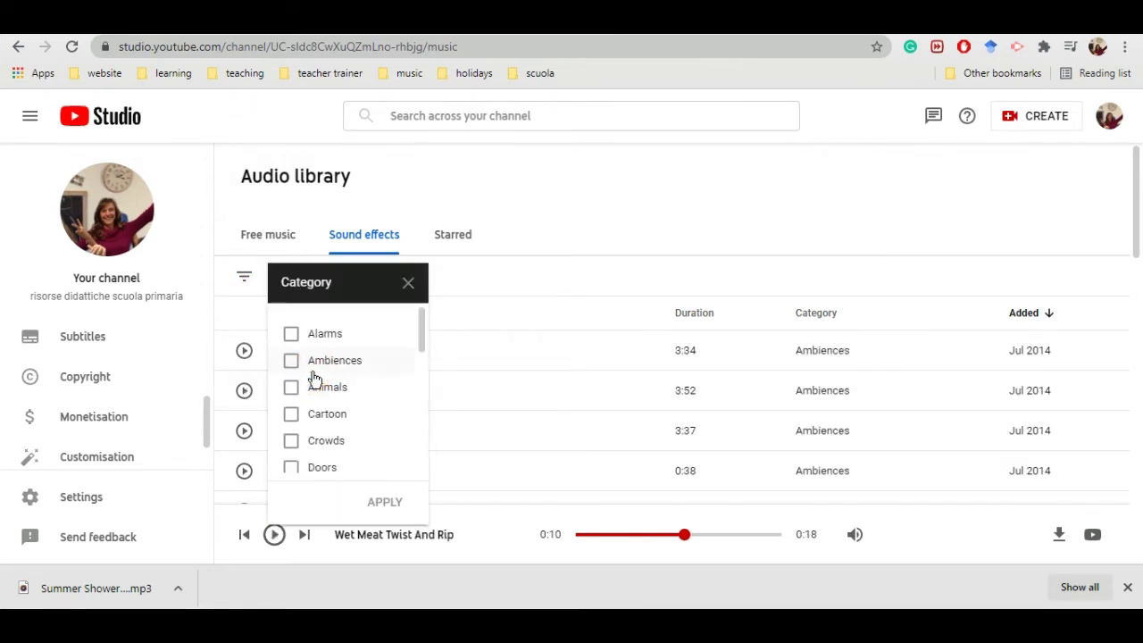
{"action": "left_click", "coordinate": [291, 362]}
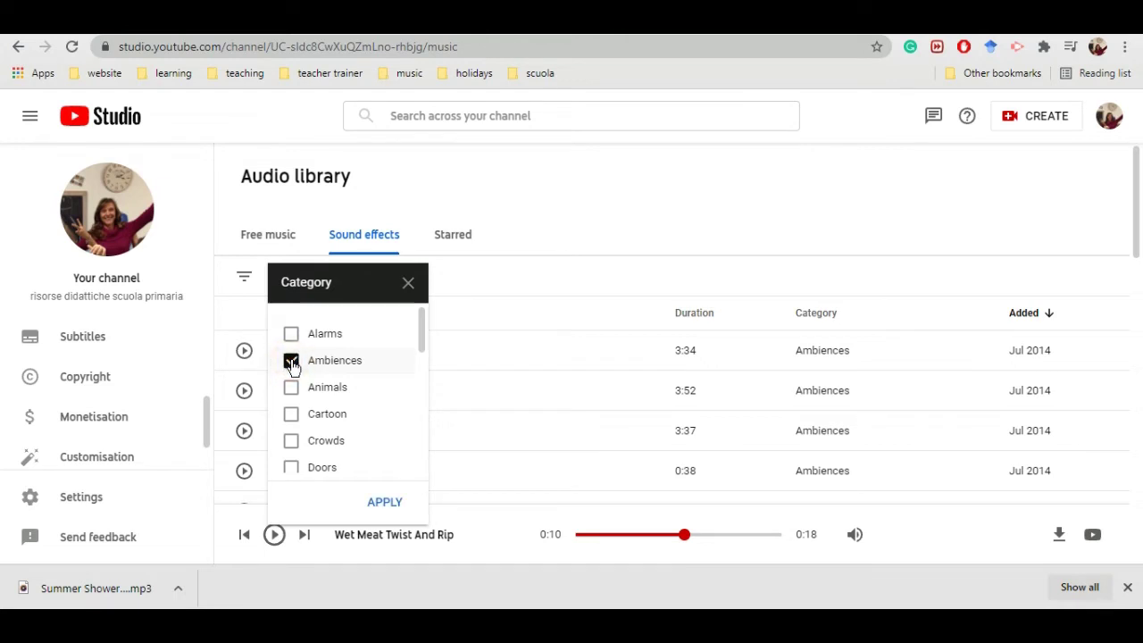
{"action": "left_click", "coordinate": [385, 503]}
{"action": "scroll", "coordinate": [243, 327], "scroll_direction": "down", "scroll_amount": 2}
{"action": "left_click", "coordinate": [243, 327]}
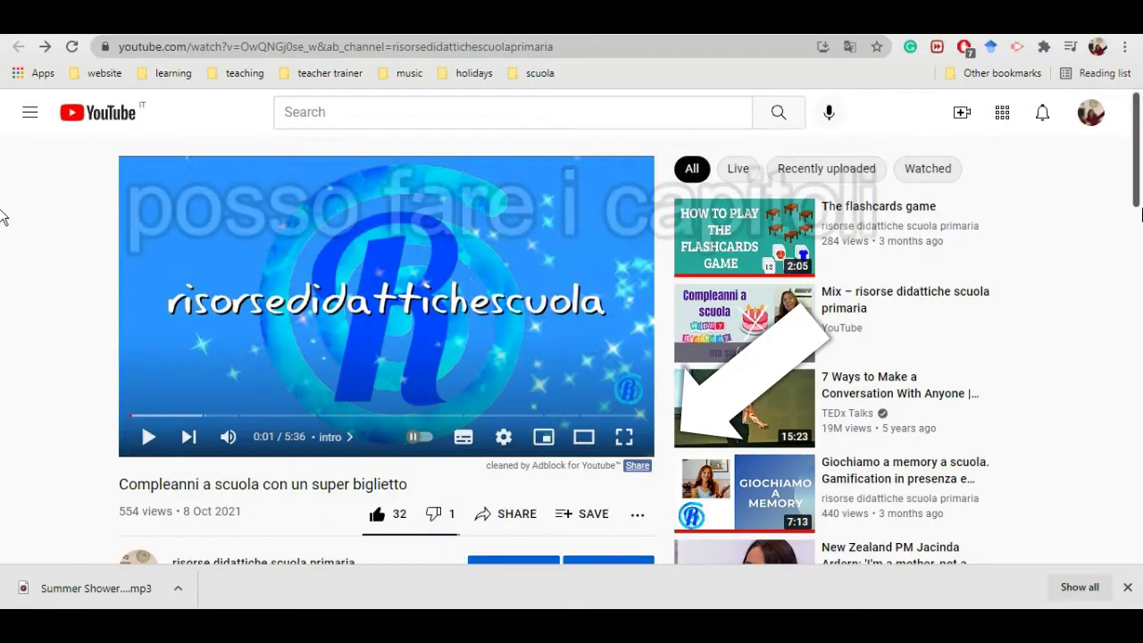
Examine the page of the video "Compleanni a scuola con un super biglietto" and that of the TEDx talk "7 Ways to Make a Conversation".
{"action": "scroll", "coordinate": [1036, 153], "scroll_direction": "down", "scroll_amount": 2}
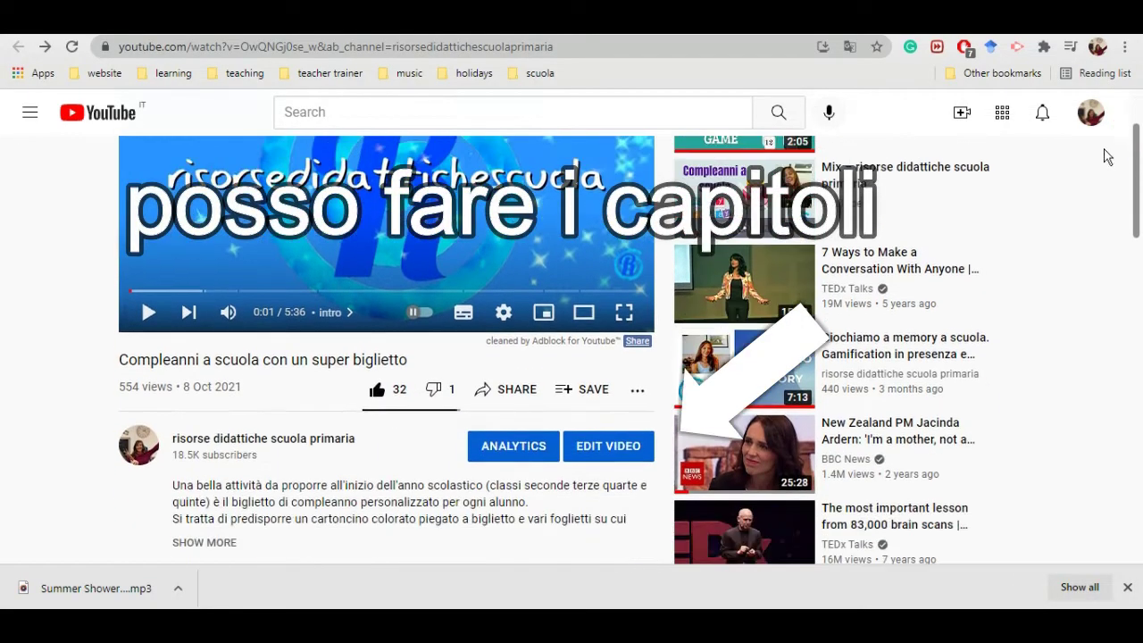
{"action": "left_click", "coordinate": [738, 281]}
{"action": "scroll", "coordinate": [540, 302], "scroll_direction": "down", "scroll_amount": 3}
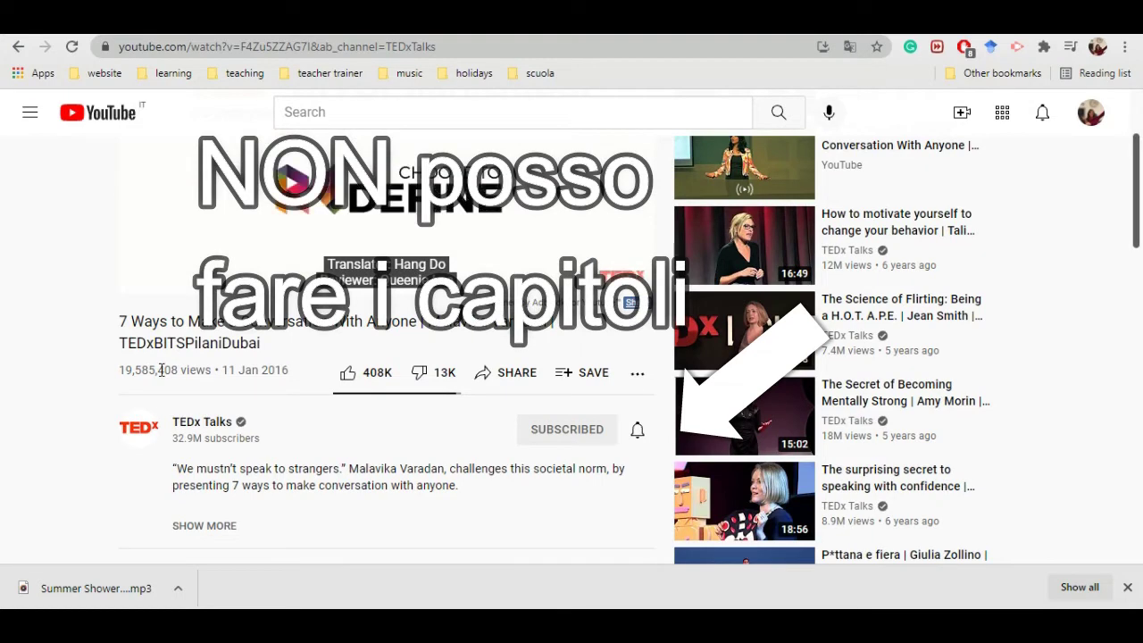
{"action": "left_click", "coordinate": [152, 279]}
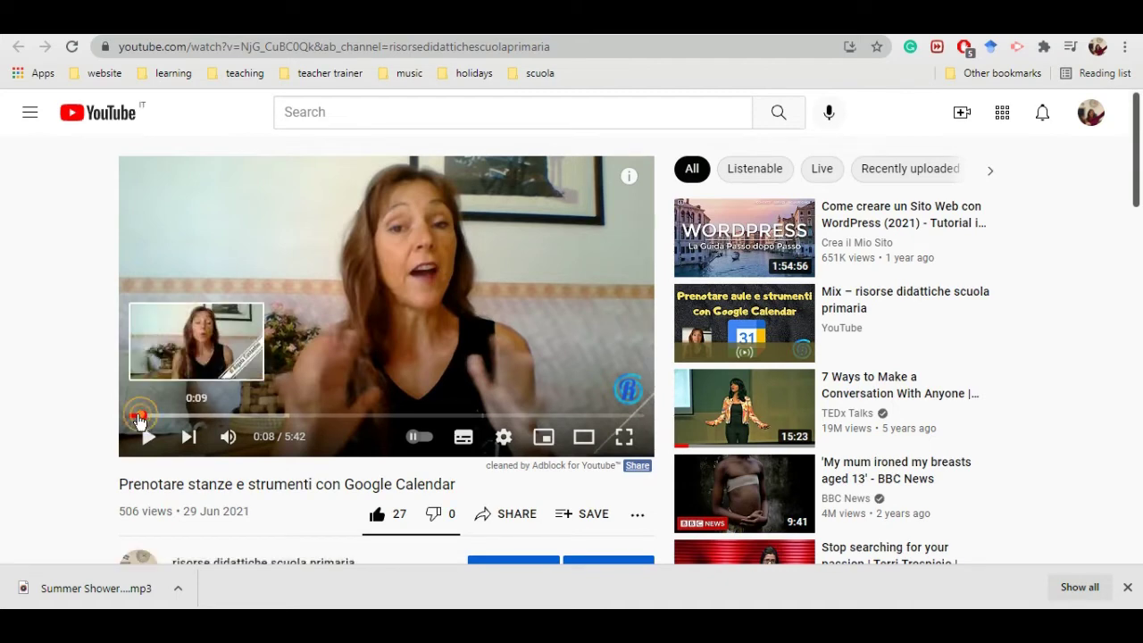
Rewind the video "Prenotare stanze e strumenti con Google Calendar" to its start and open its details for editing.
{"action": "left_click", "coordinate": [132, 418]}
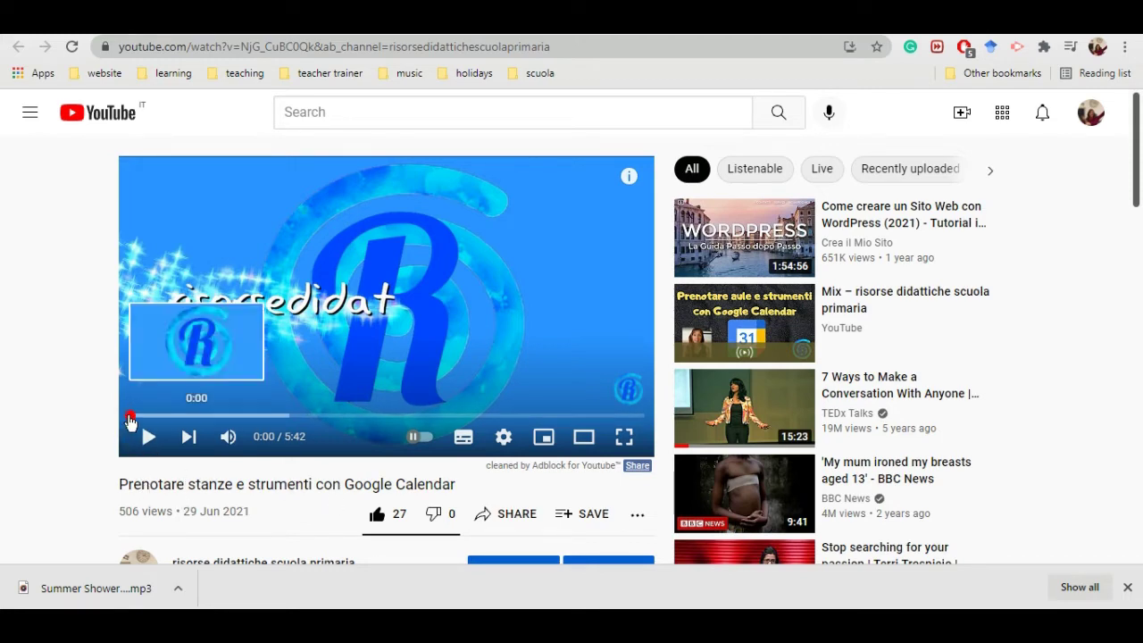
{"action": "left_click_drag", "start_coordinate": [130, 420], "coordinate": [581, 413]}
{"action": "left_click_drag", "start_coordinate": [1134, 136], "coordinate": [1130, 183]}
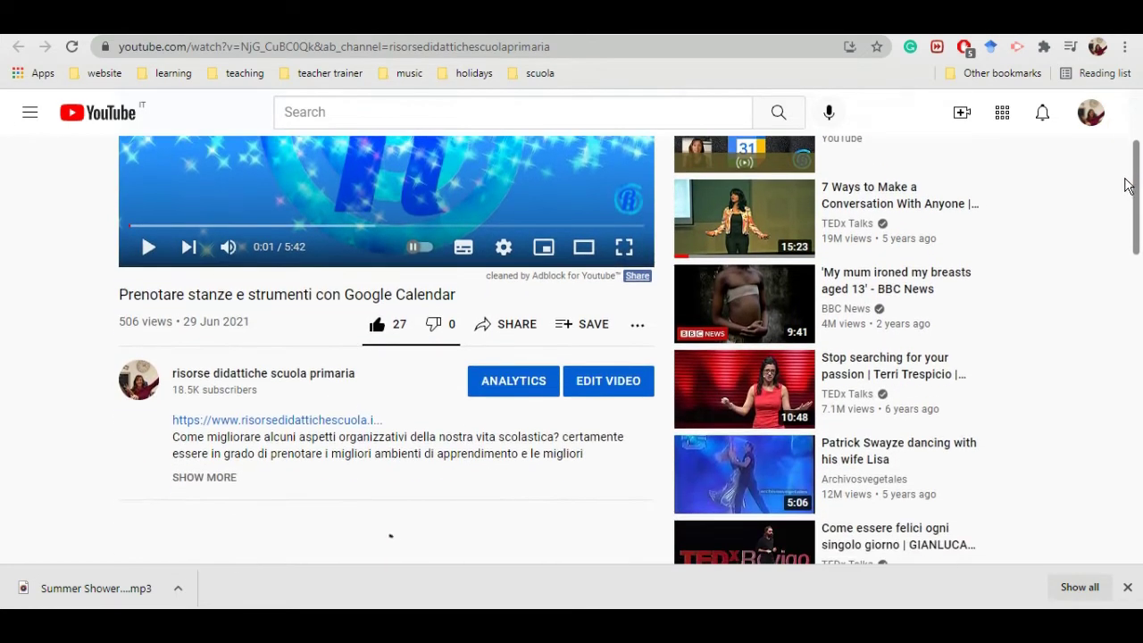
{"action": "left_click", "coordinate": [622, 382]}
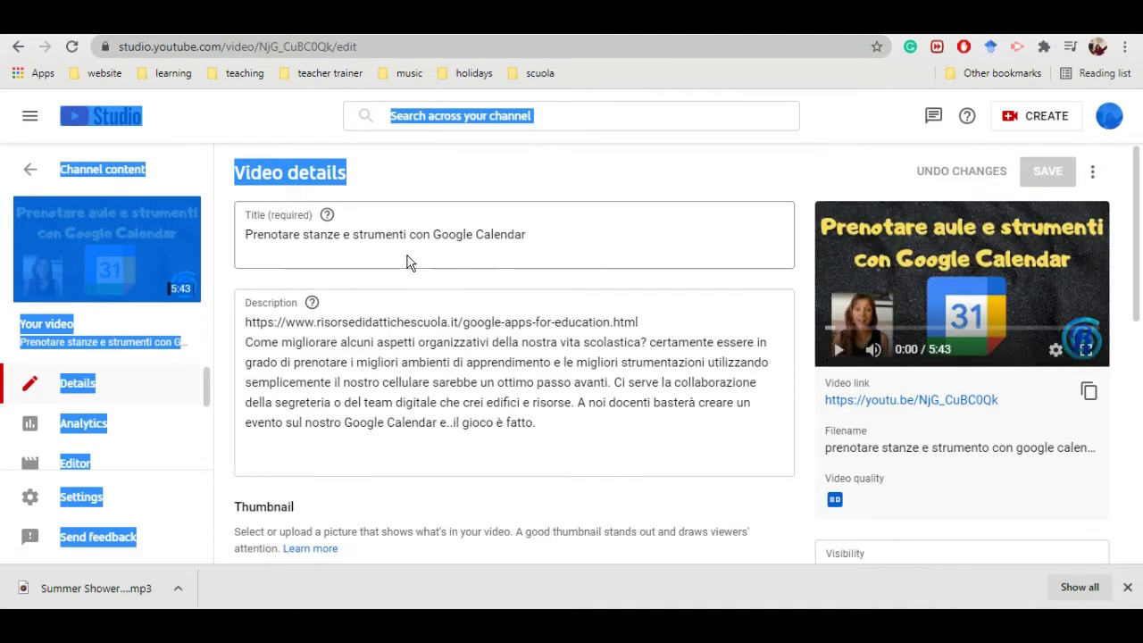
Add the chapter line "0:00 Intro" on a new line at the end of the video description.
{"action": "left_click", "coordinate": [557, 429]}
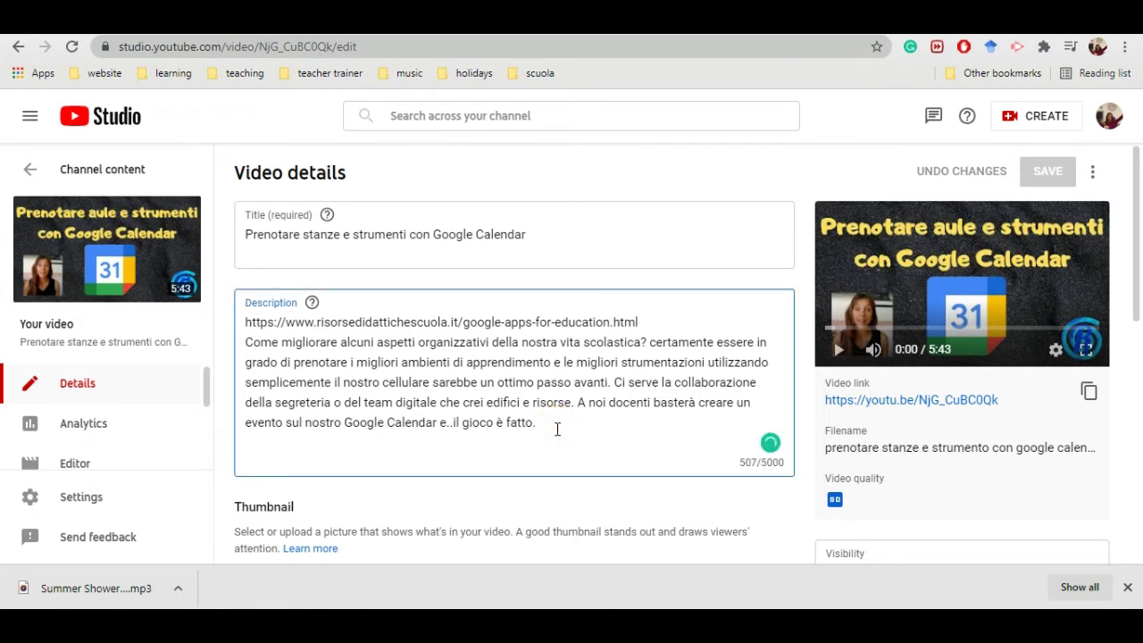
{"action": "key", "text": "Return"}
{"action": "type", "text": "0:00 INTR"}
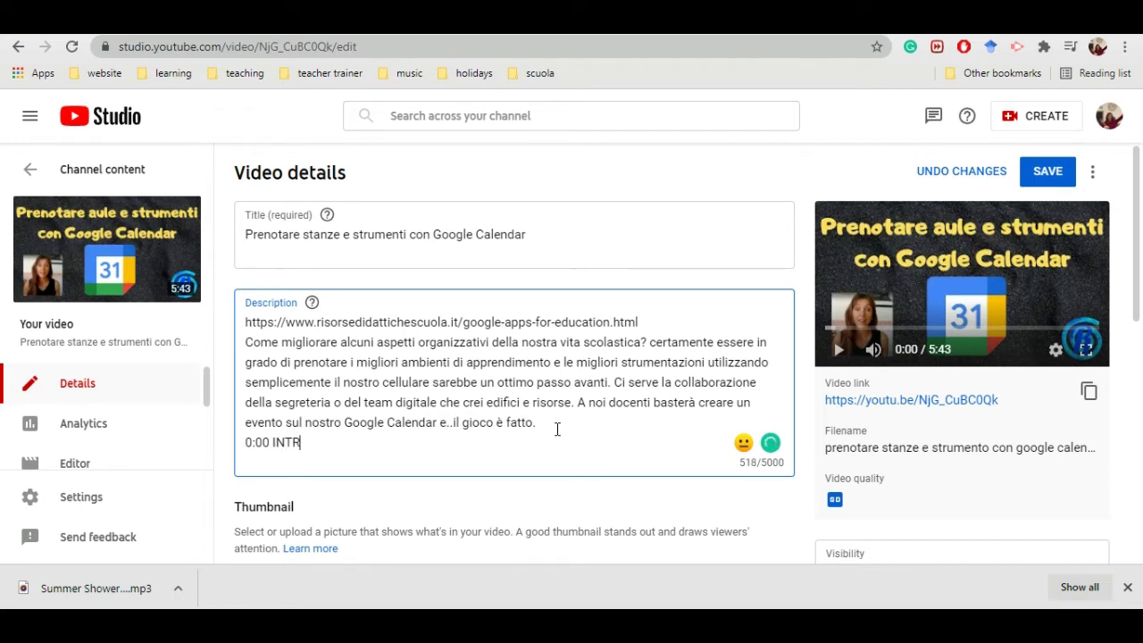
{"action": "key", "text": "BackSpace"}
{"action": "key", "text": "BackSpace"}
{"action": "key", "text": "BackSpace"}
{"action": "key", "text": "BackSpace"}
{"action": "type", "text": "ntro"}
{"action": "key", "text": "Return"}
{"action": "key", "text": "Return"}
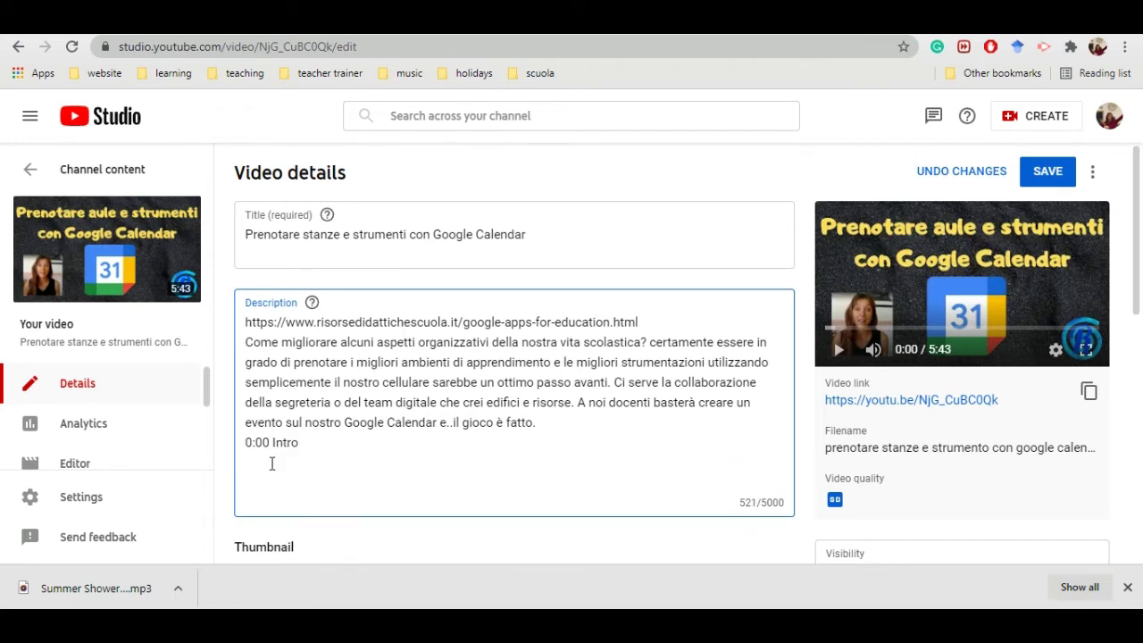
Add the chapters "0:35 account admin", "1:39 creare edifici", "2:37 creare risorse", "3:47 insegnante prenota" and "4:55 saluti finali" to the description and save.
{"action": "type", "text": "0:35 account admin"}
{"action": "key", "text": "Return"}
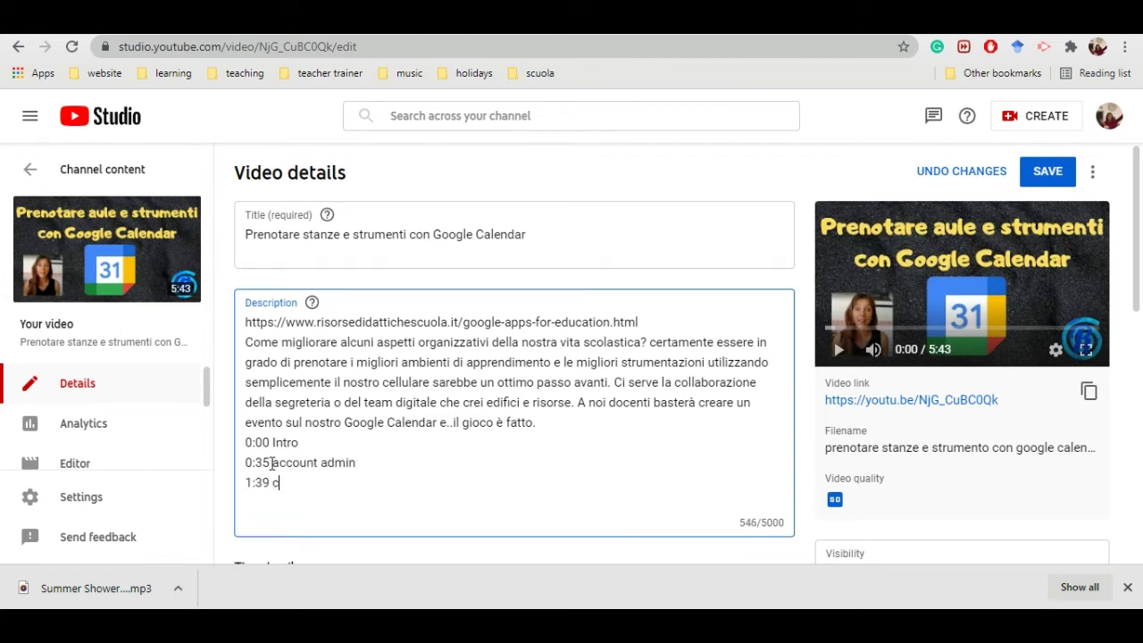
{"action": "key", "text": "Return"}
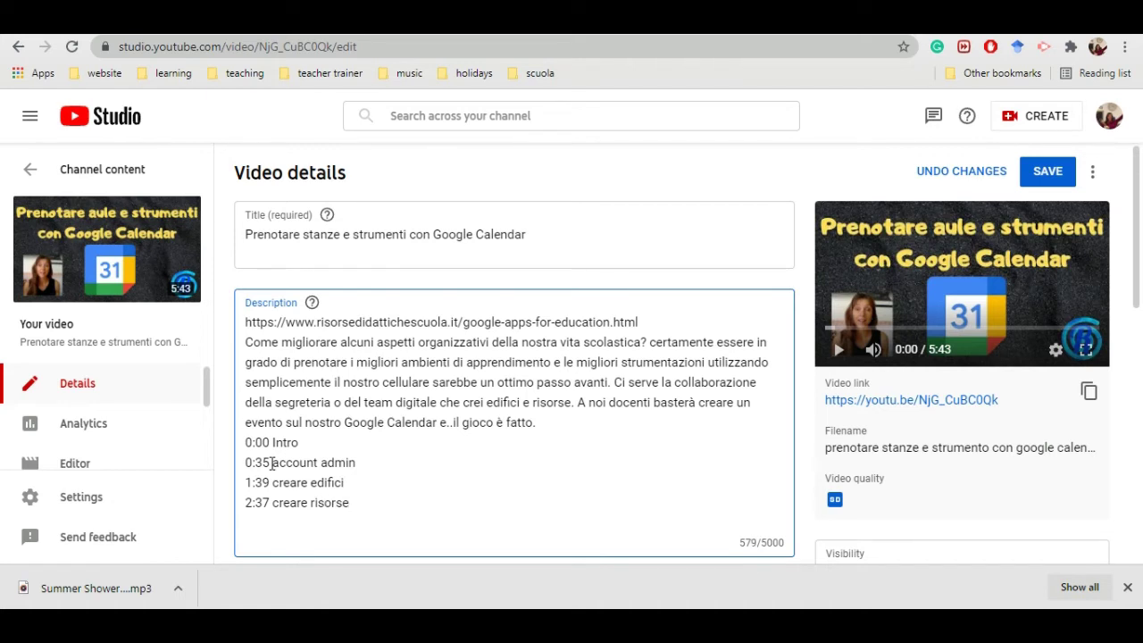
{"action": "key", "text": "Return"}
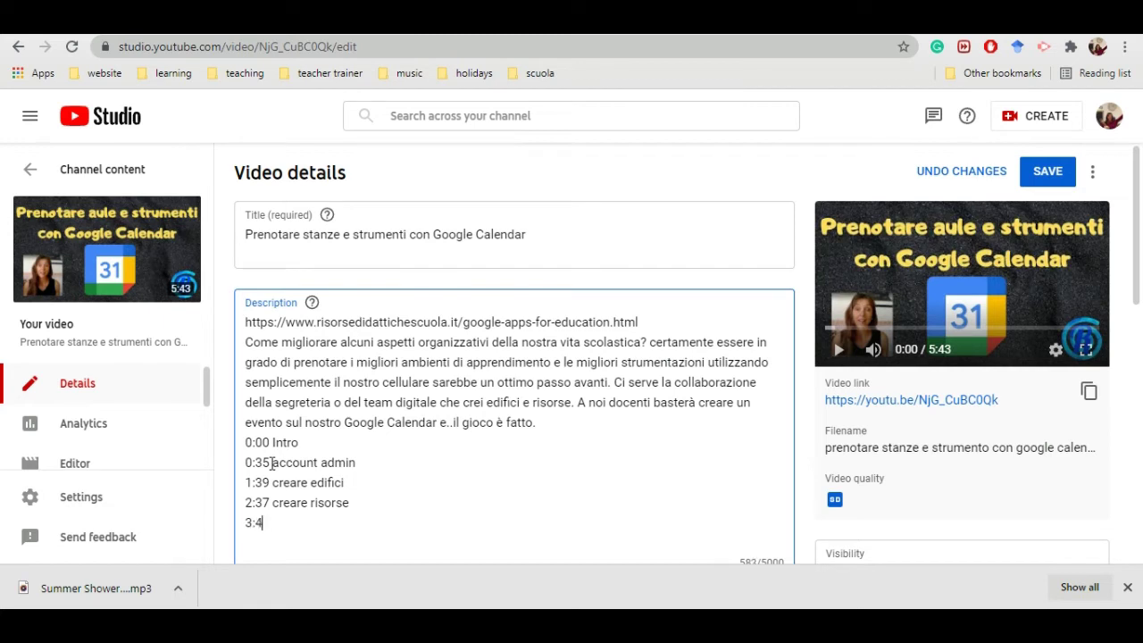
{"action": "type", "text": "3:47 insegnante prenota"}
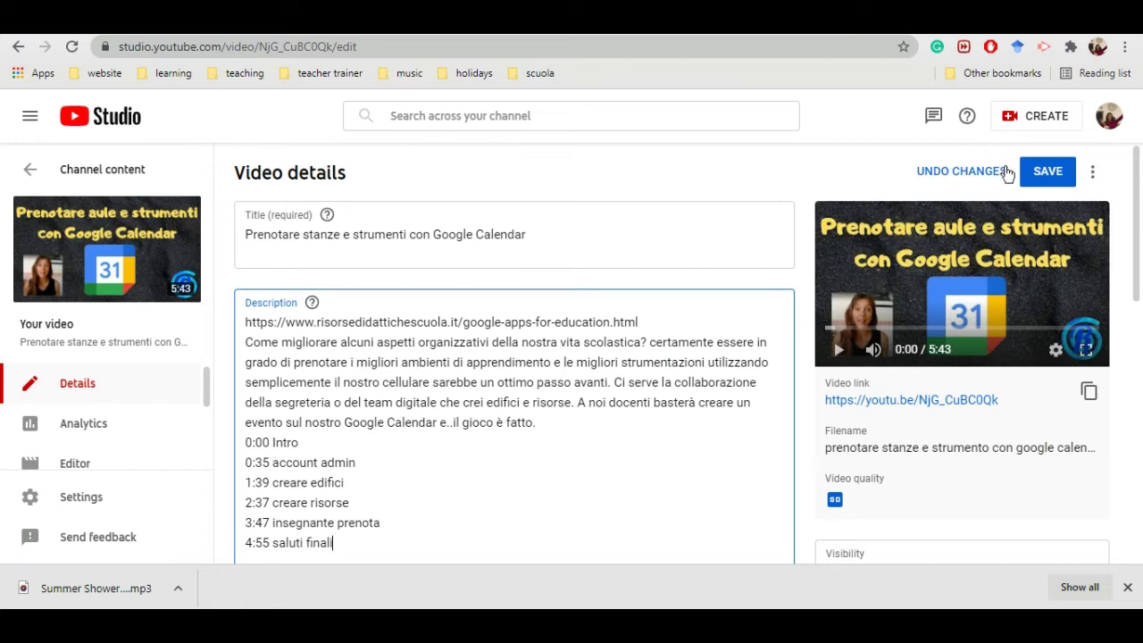
{"action": "left_click", "coordinate": [1035, 172]}
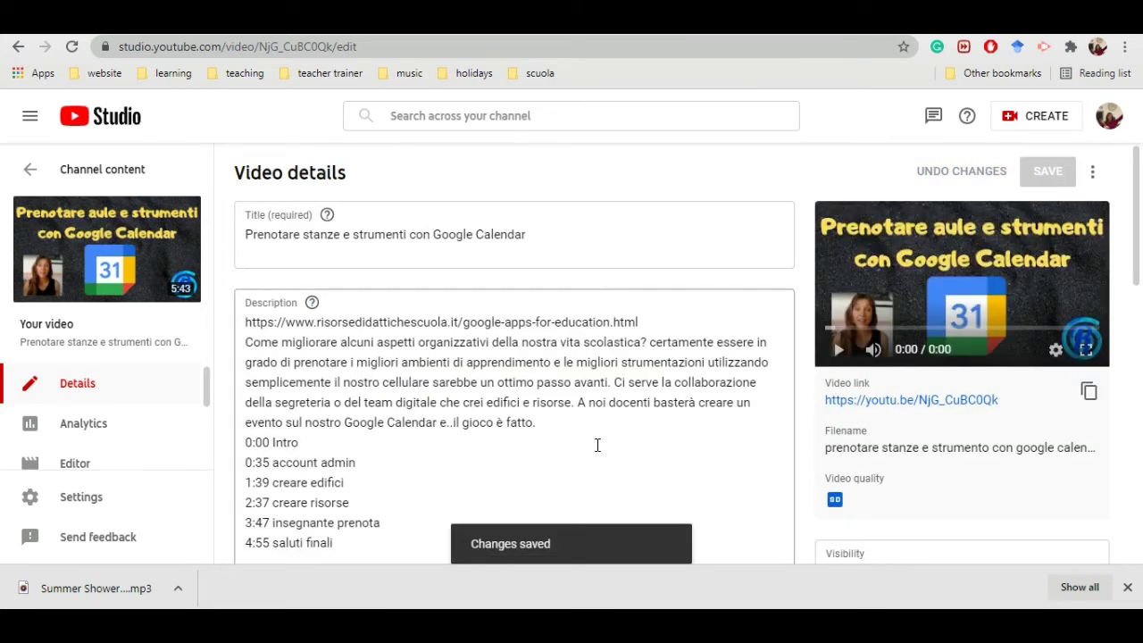
{"action": "left_click", "coordinate": [107, 253]}
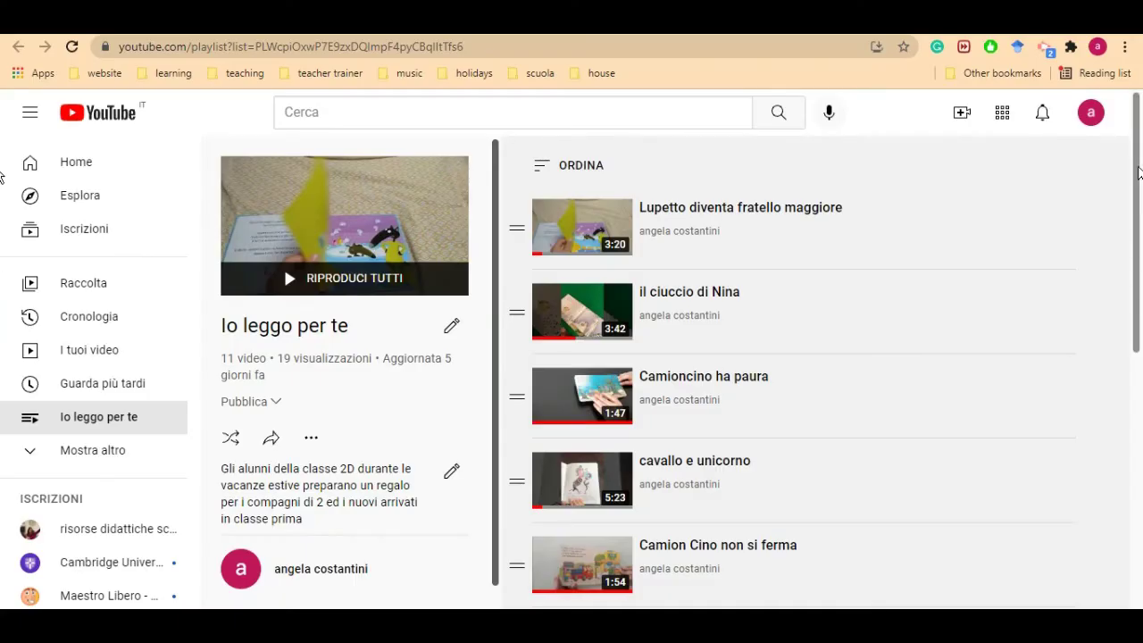
Open the playlist "Io leggo per te" for editing on YouTube and copy its sharing link.
{"action": "left_click_drag", "start_coordinate": [1137, 173], "coordinate": [1046, 140]}
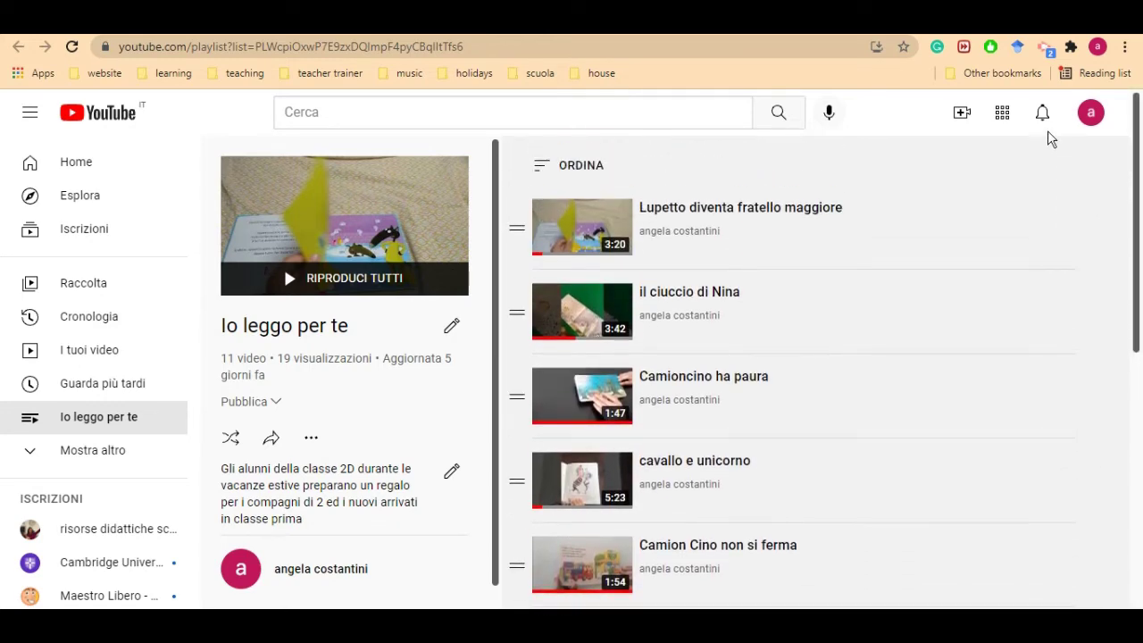
{"action": "left_click", "coordinate": [581, 300]}
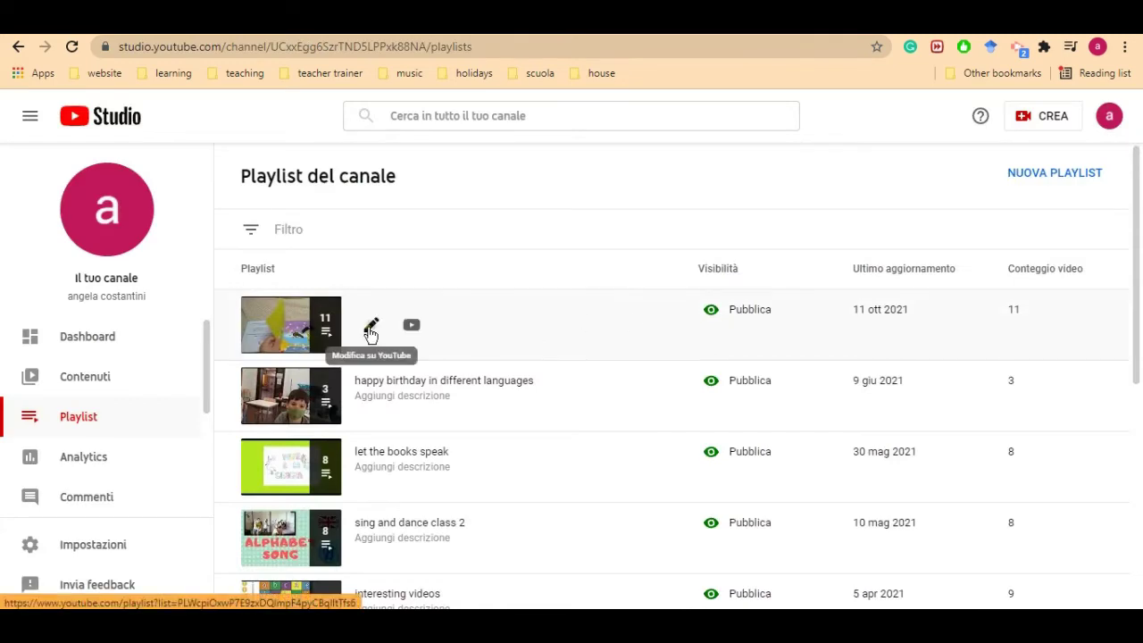
{"action": "left_click", "coordinate": [373, 326]}
{"action": "left_click", "coordinate": [271, 439]}
{"action": "left_click", "coordinate": [727, 423]}
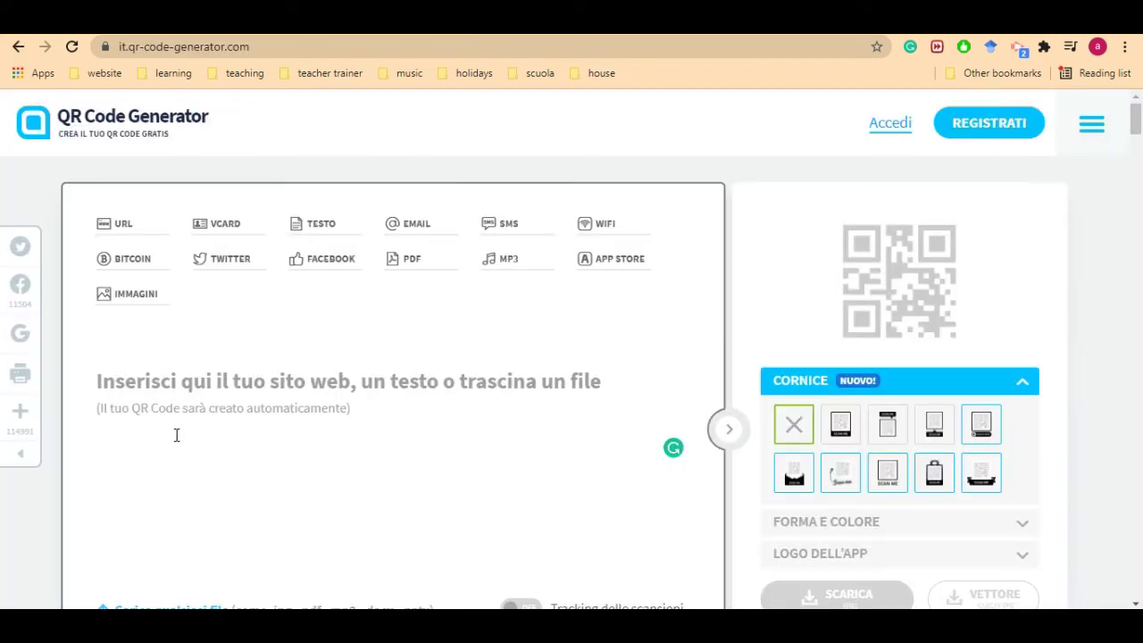
Create a QR code from the copied playlist link in QR Code Generator and download the image.
{"action": "left_click", "coordinate": [198, 382]}
{"action": "type", "text": "https://youtube.com/playlist?list=PLWcpiOxwP7E9zxDQlmpF4pyCBqlltTfs6"}
{"action": "left_click", "coordinate": [710, 234]}
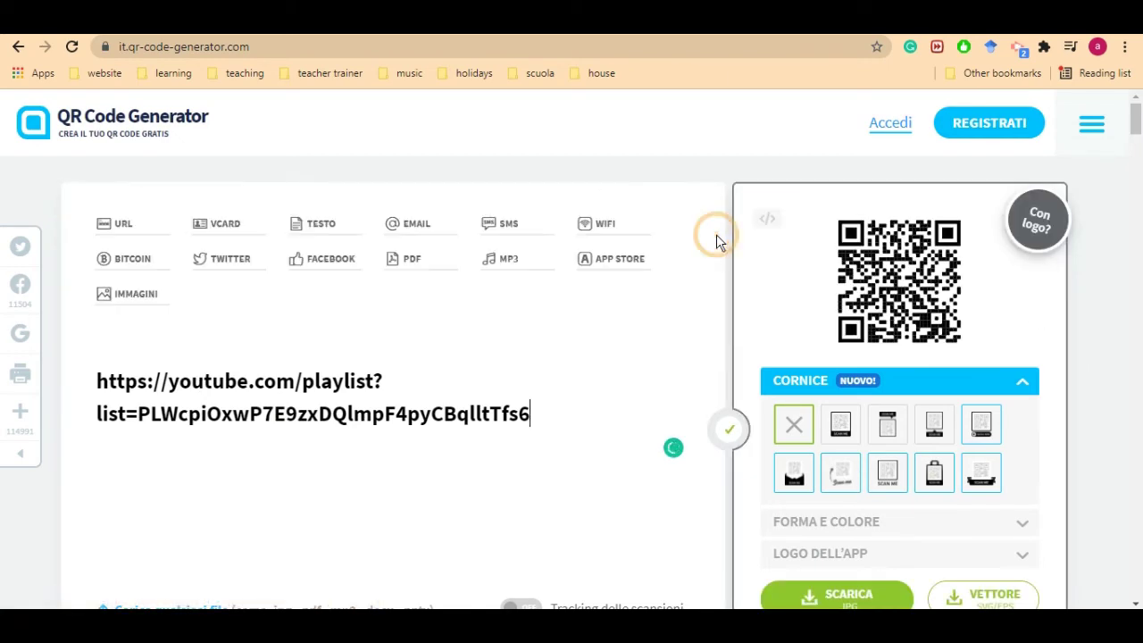
{"action": "left_click_drag", "start_coordinate": [1134, 125], "coordinate": [880, 420]}
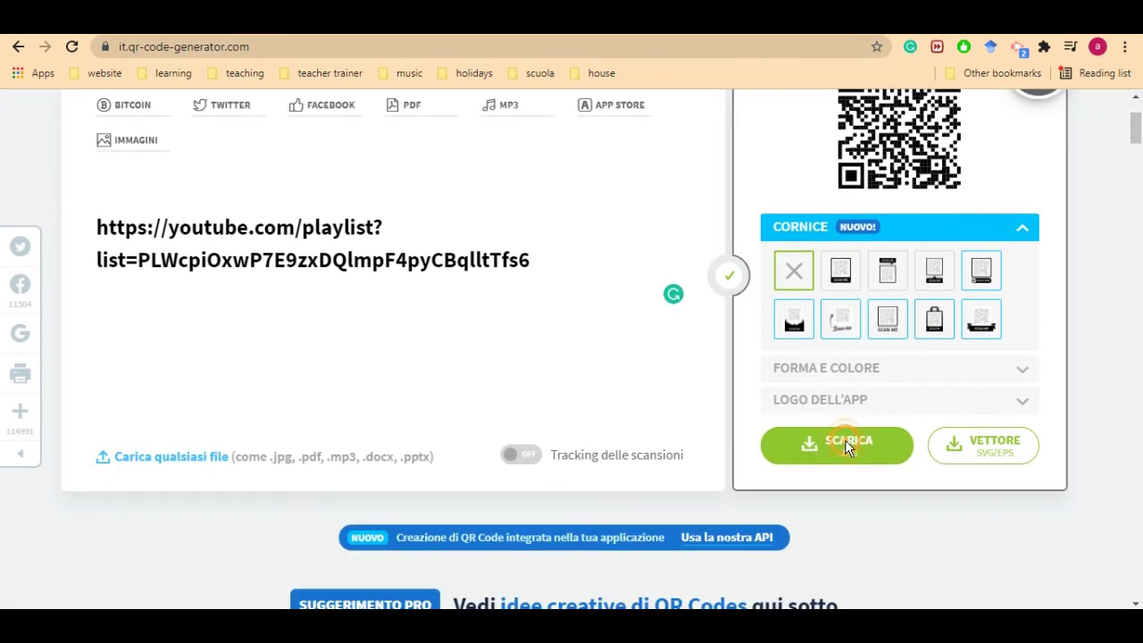
{"action": "left_click", "coordinate": [845, 439]}
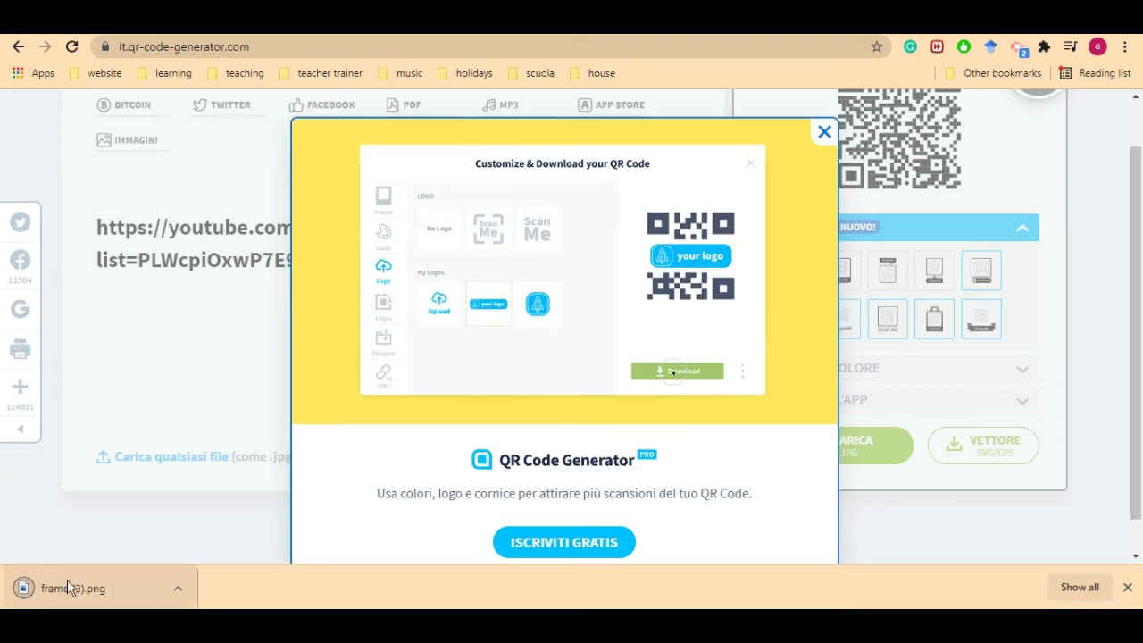
Open the downloaded QR code image frame (3).png and bring up its print dialog.
{"action": "left_click", "coordinate": [89, 589]}
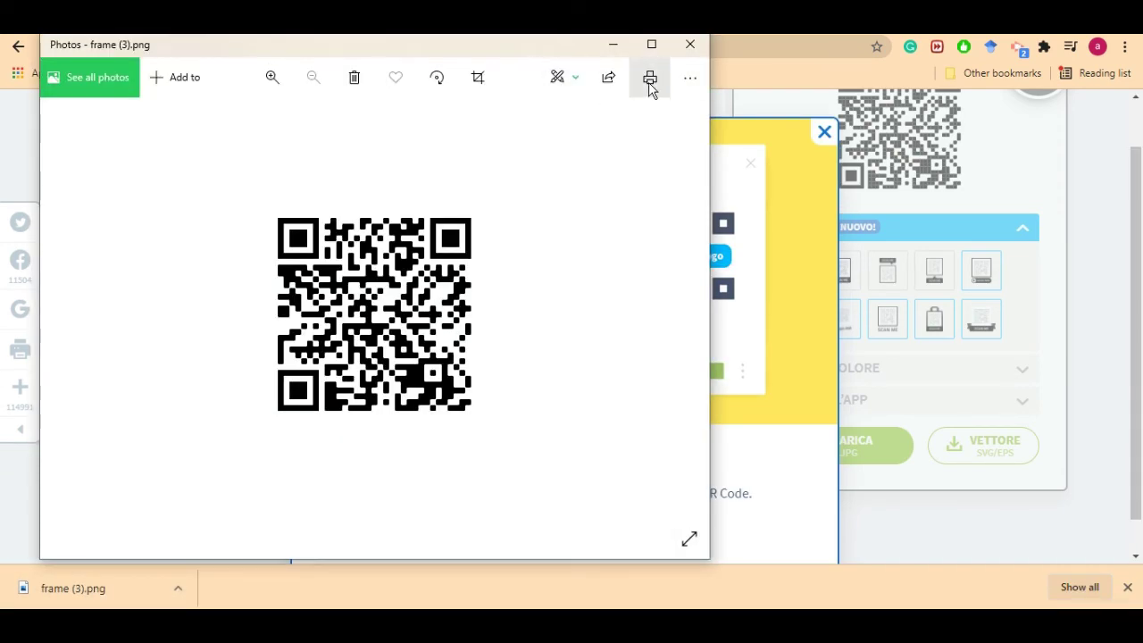
{"action": "left_click", "coordinate": [649, 81]}
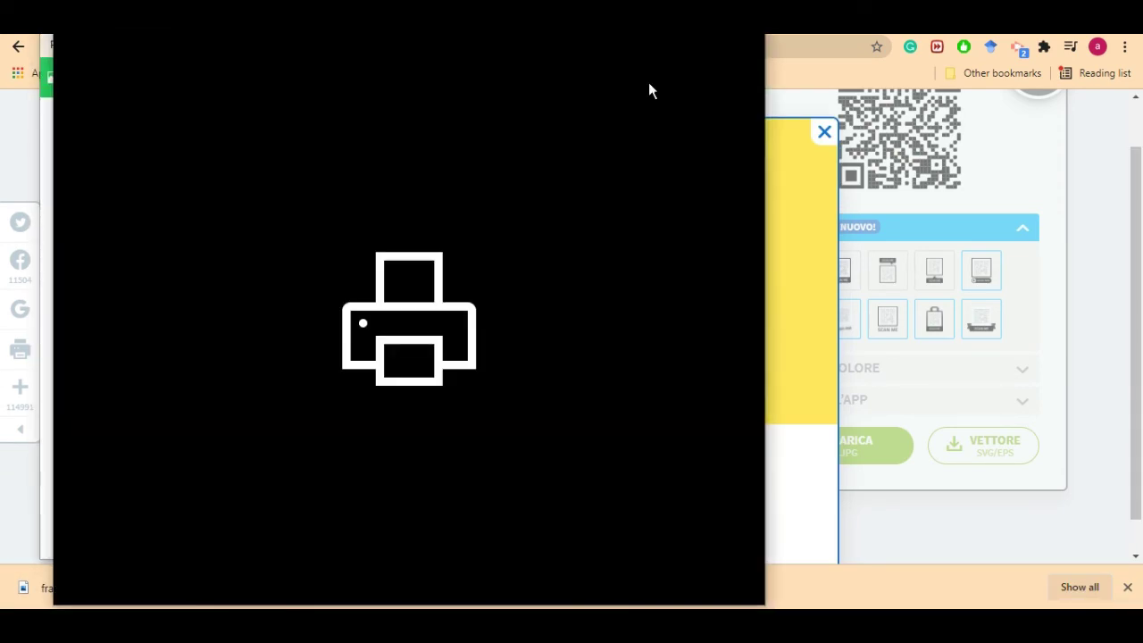